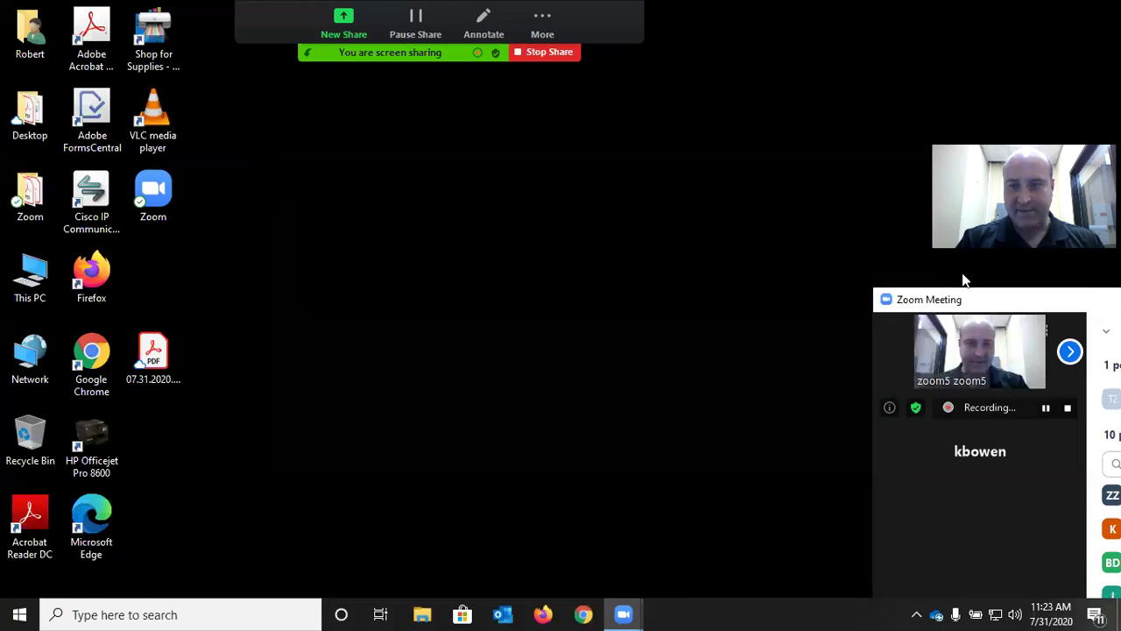
Launch the Zoom desktop app from its desktop shortcut
left_click_drag(971, 301, 873, 274)
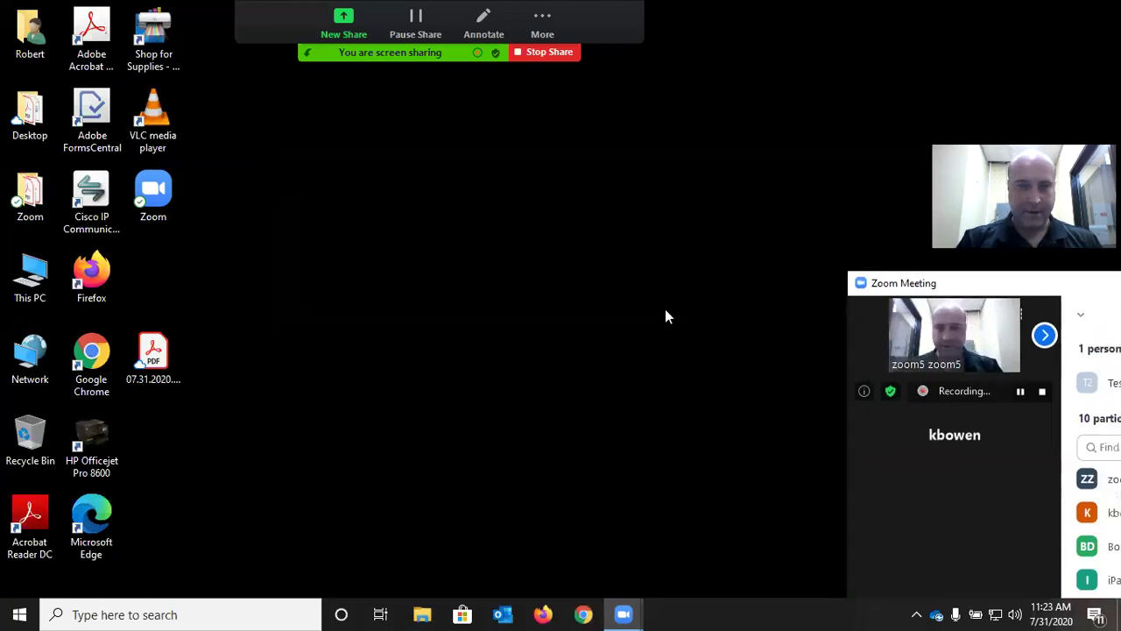
left_click(165, 196)
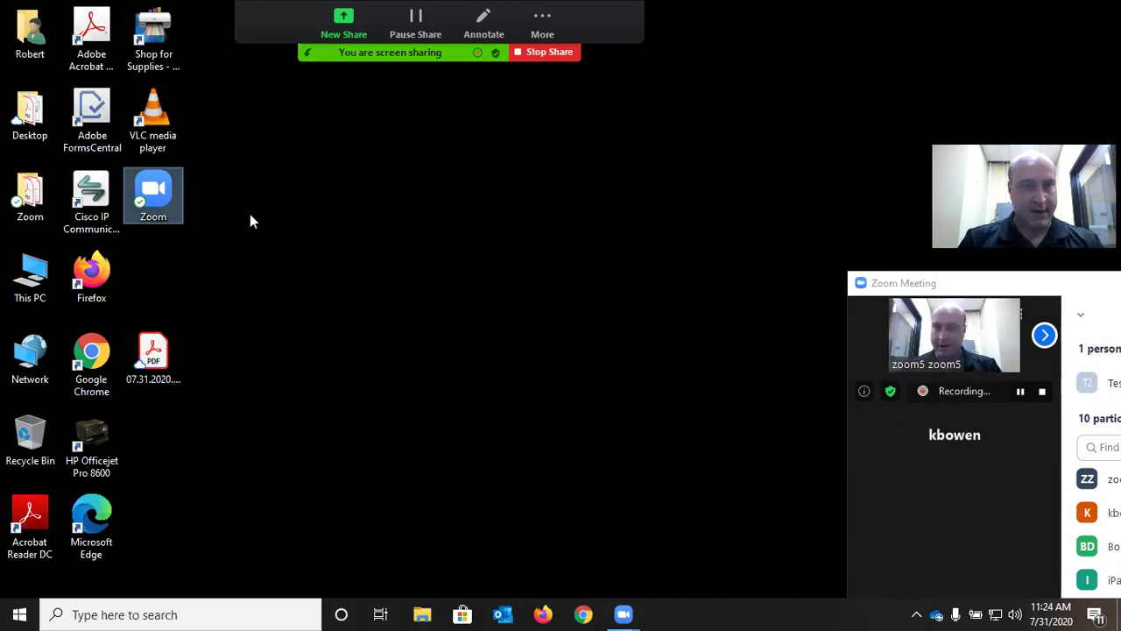
double_click(135, 188)
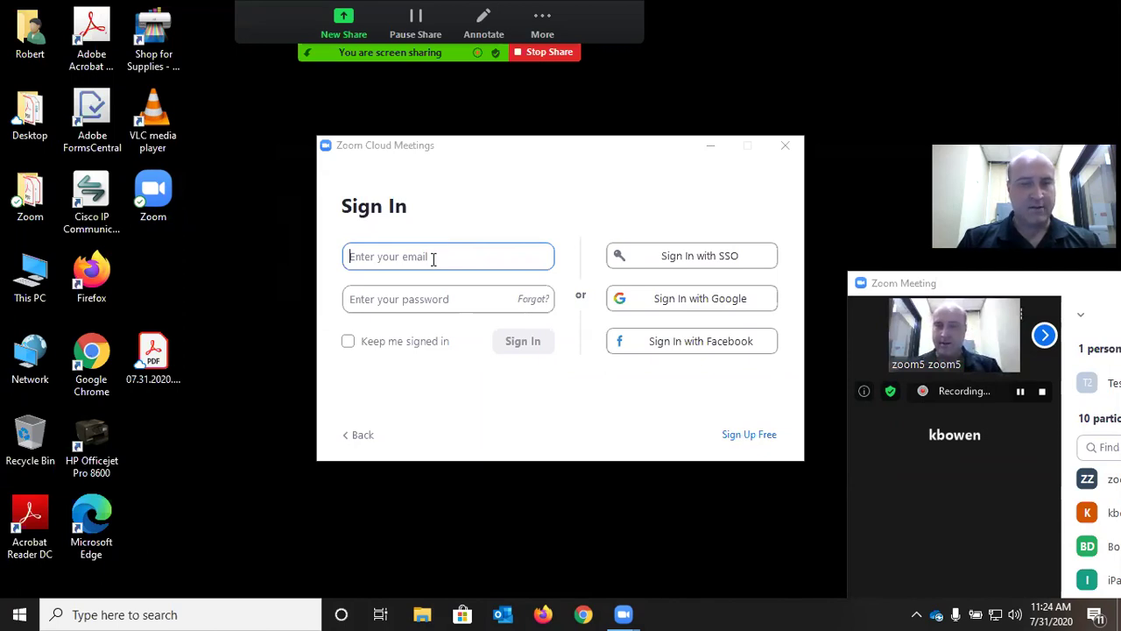
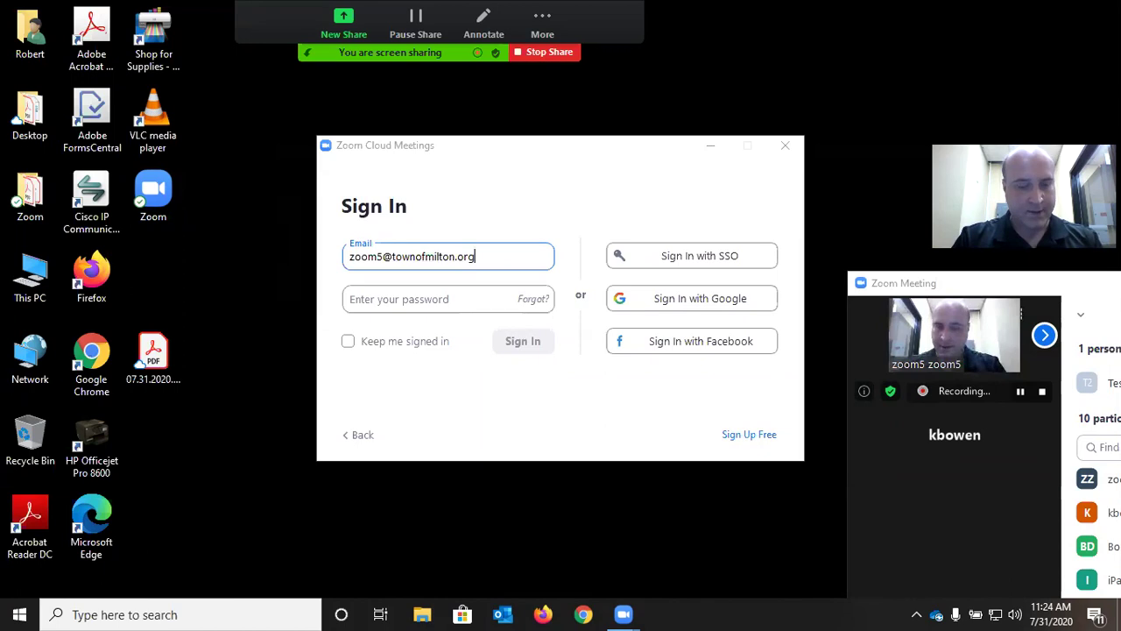
Sign in to Zoom with the account email and password
left_click(412, 298)
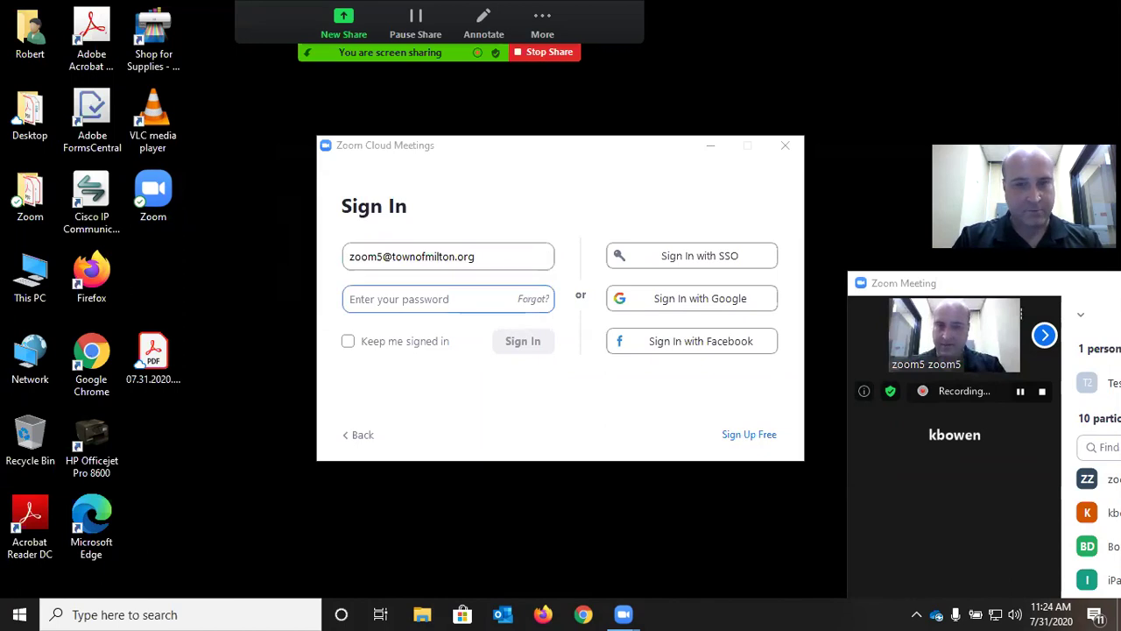
type("********")
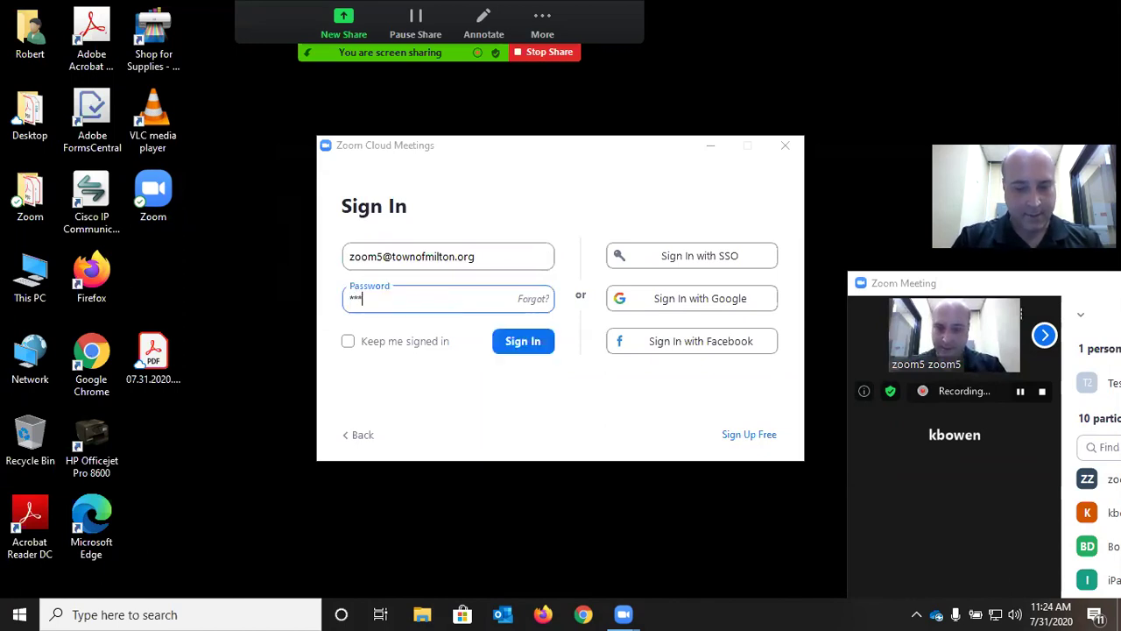
type("**")
key("Return")
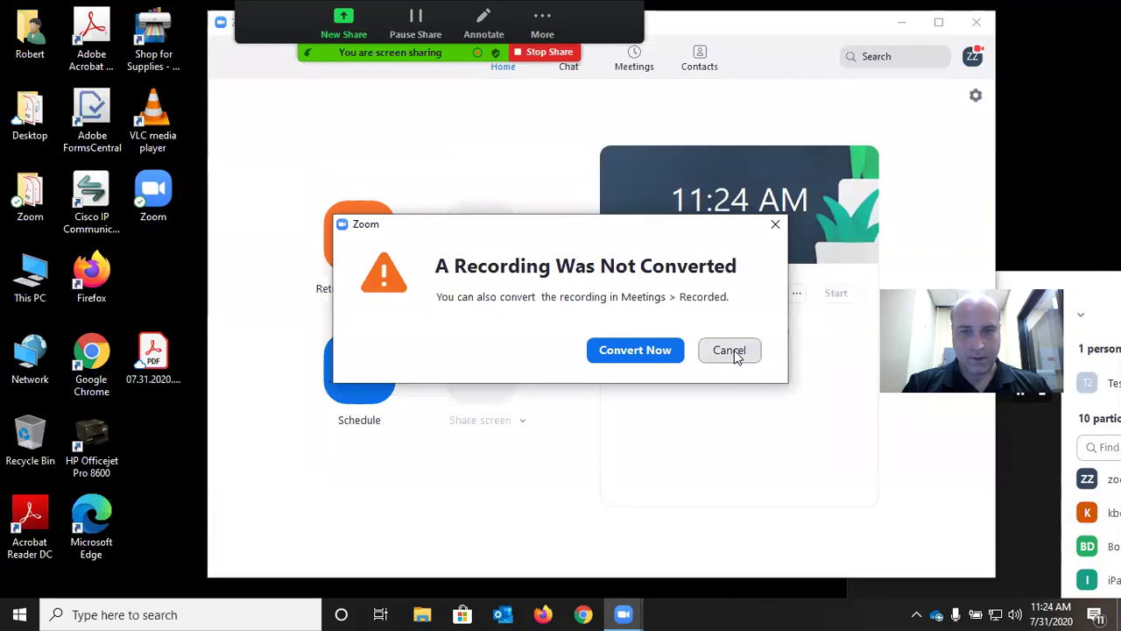
Dismiss the 'Recording Was Not Converted' notice and show the Meetings list with Zoom Training July 31
left_click(732, 352)
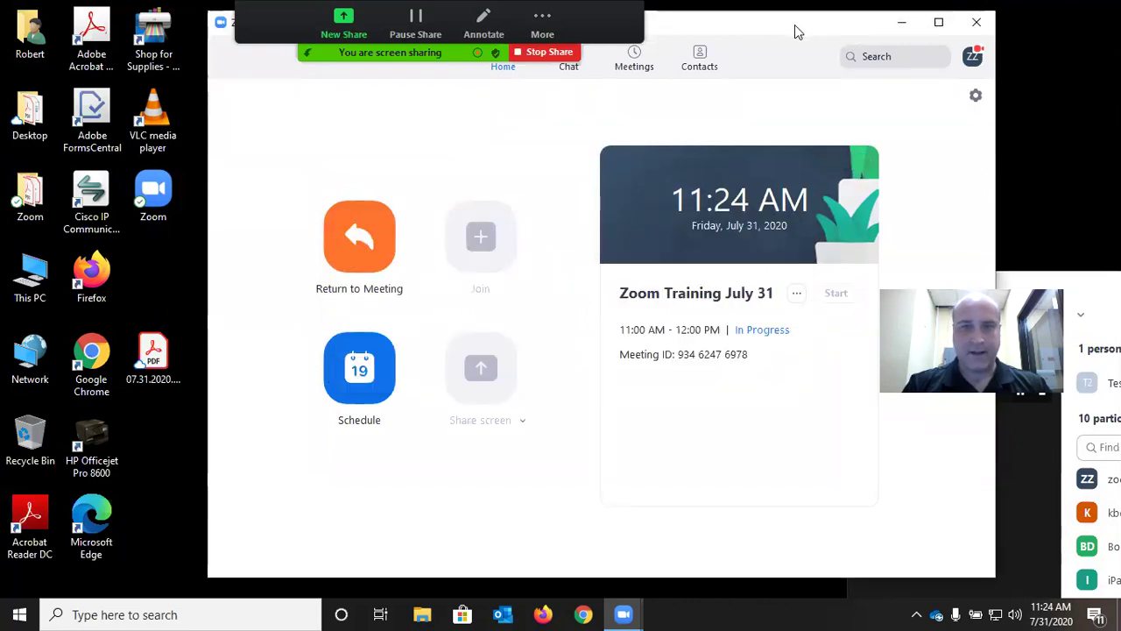
left_click_drag(794, 30, 755, 33)
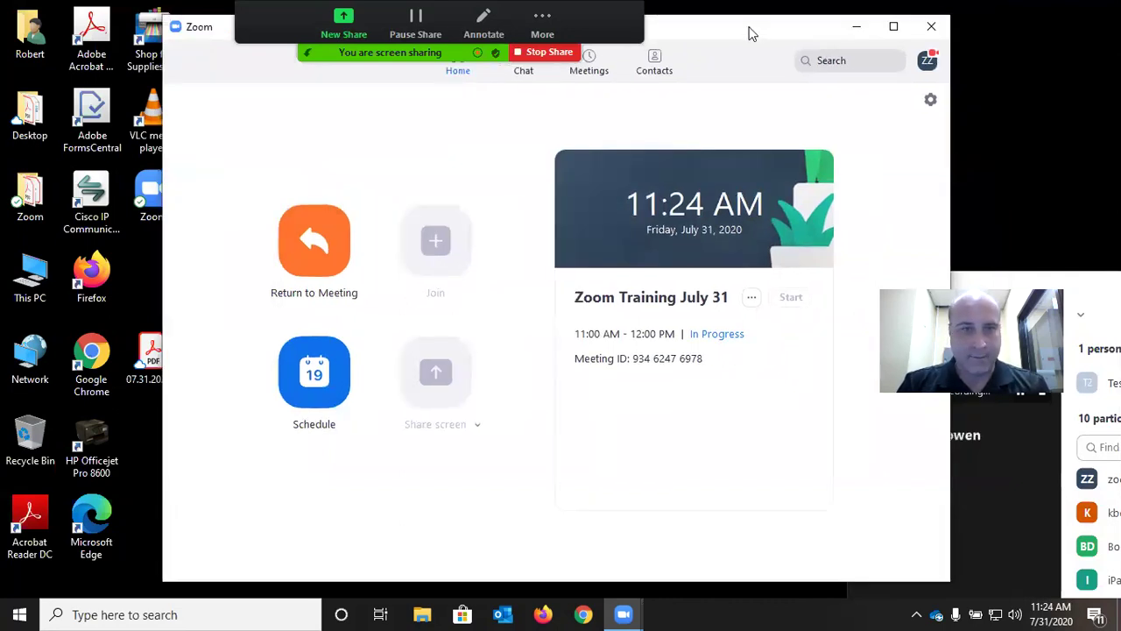
left_click_drag(749, 33, 617, 31)
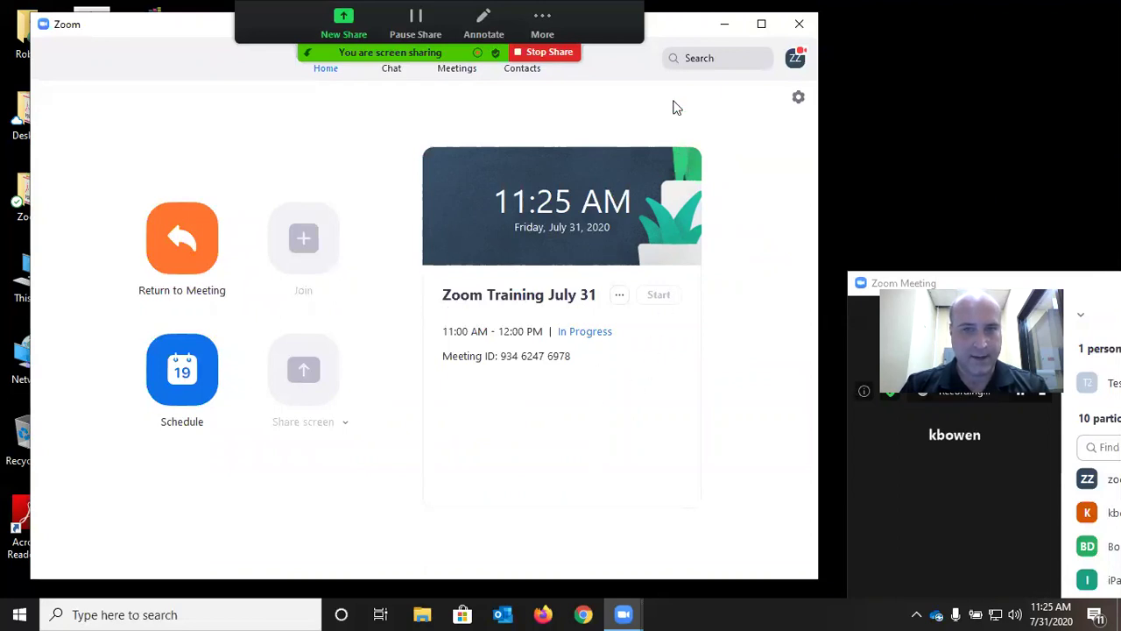
left_click_drag(675, 33, 671, 95)
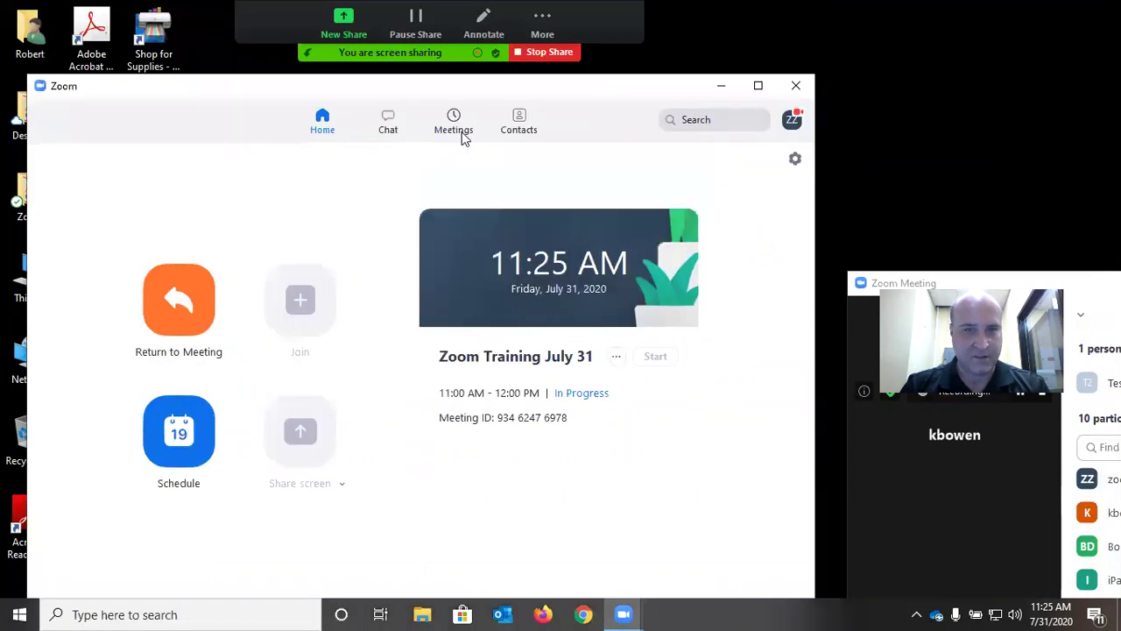
left_click(452, 127)
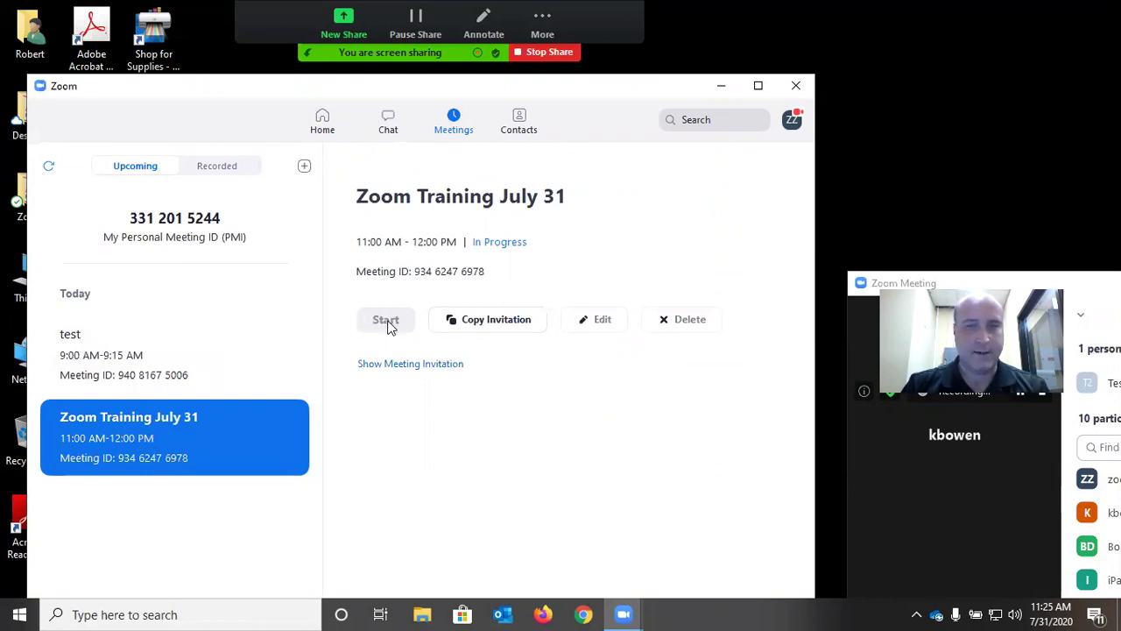
Move the meeting window up to reveal the participants, then return to the home window
left_click(953, 286)
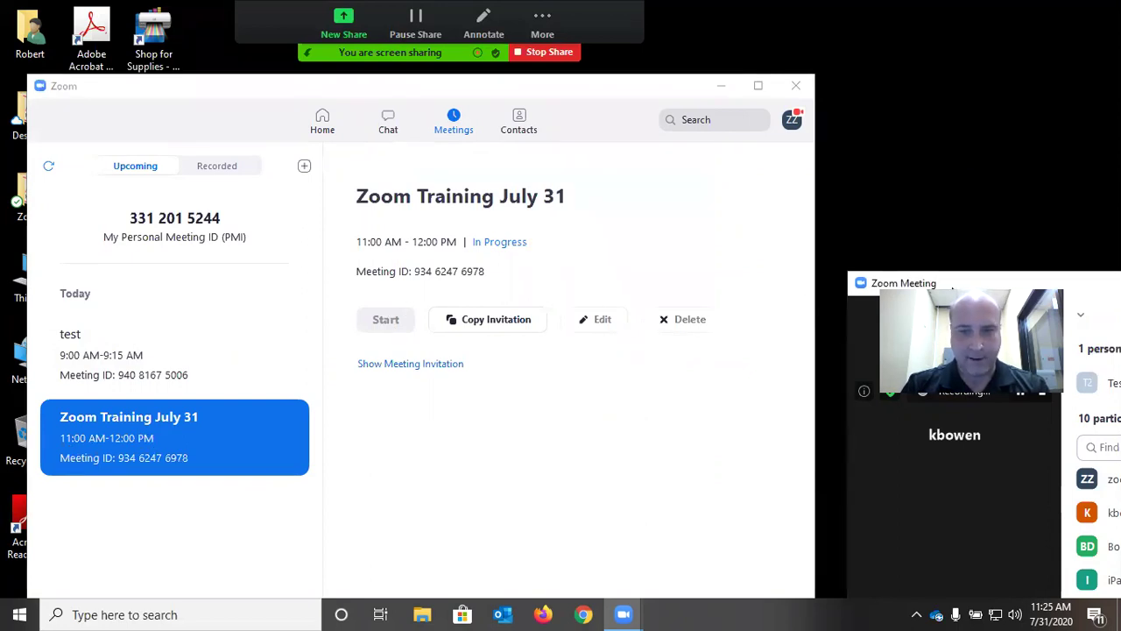
left_click_drag(954, 285, 639, 52)
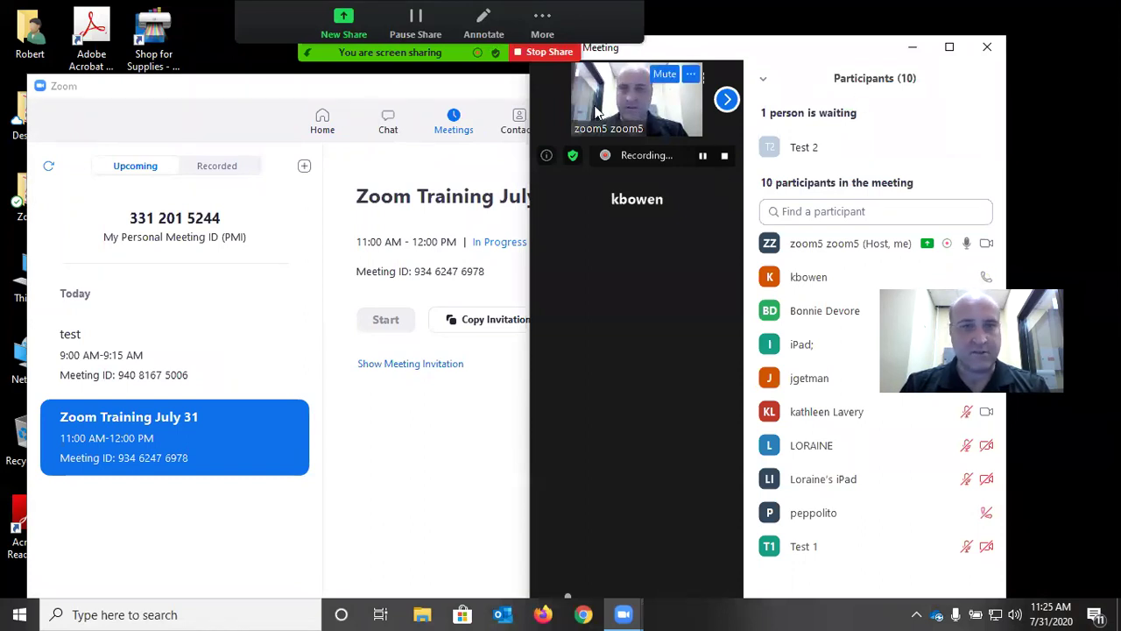
left_click(459, 91)
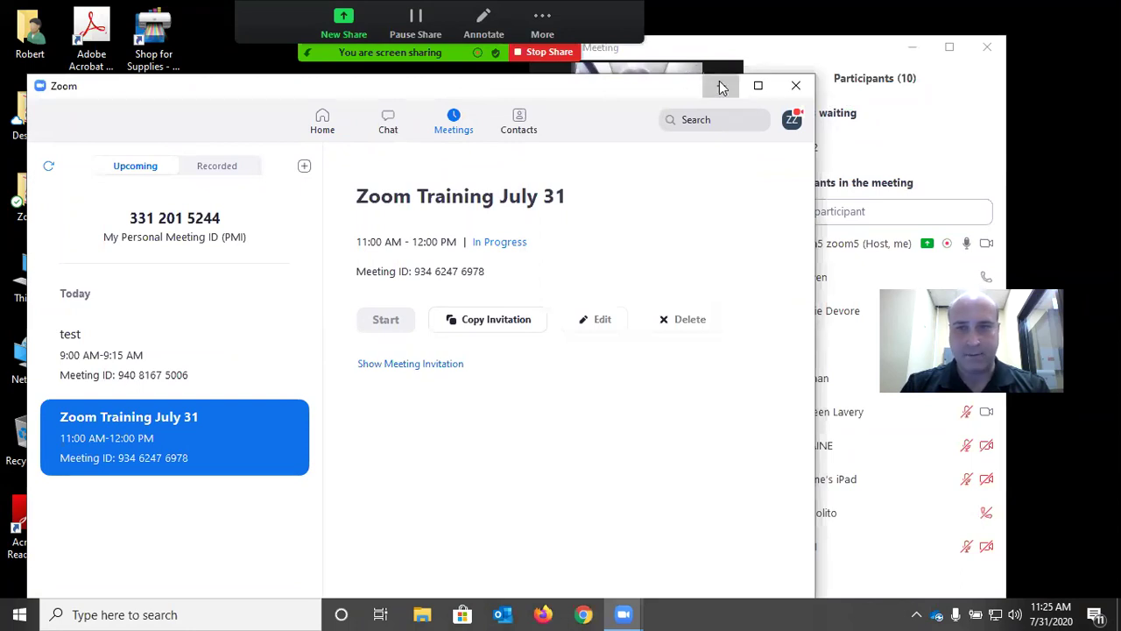
Minimize the home window and maximize the meeting window showing the 10-person participant list
left_click(720, 85)
left_click(949, 46)
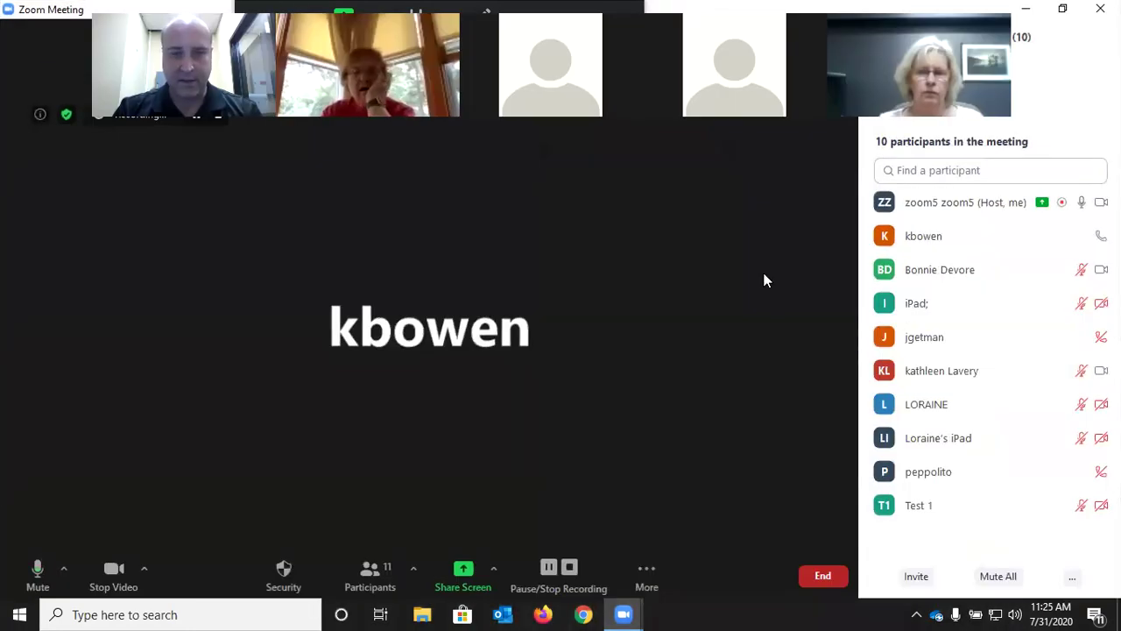
mouse_move(961, 250)
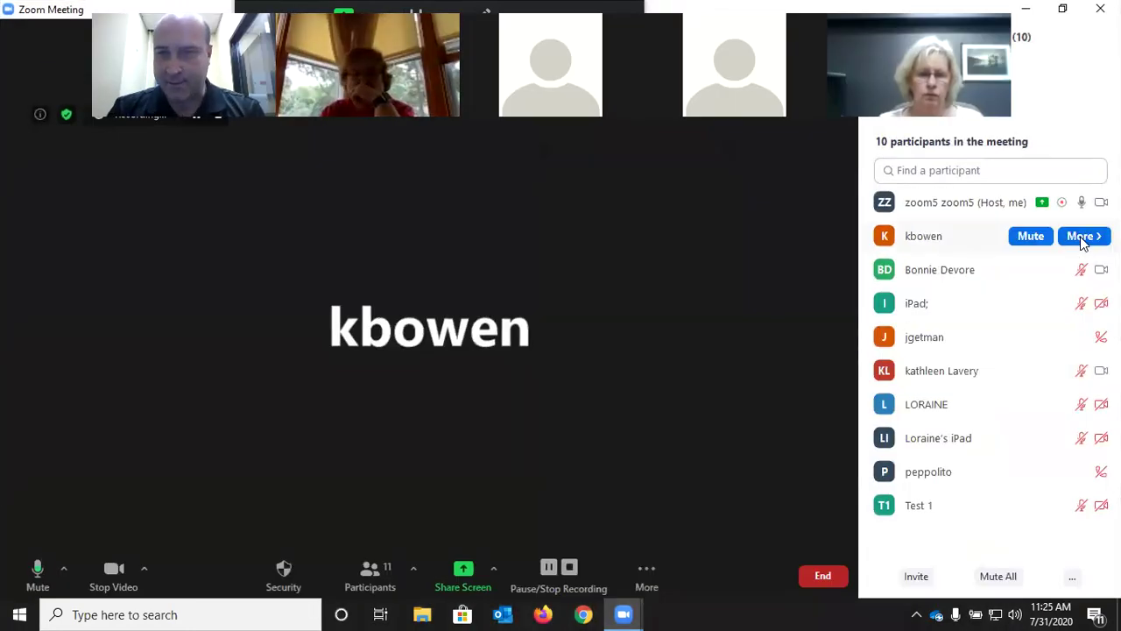
mouse_move(959, 282)
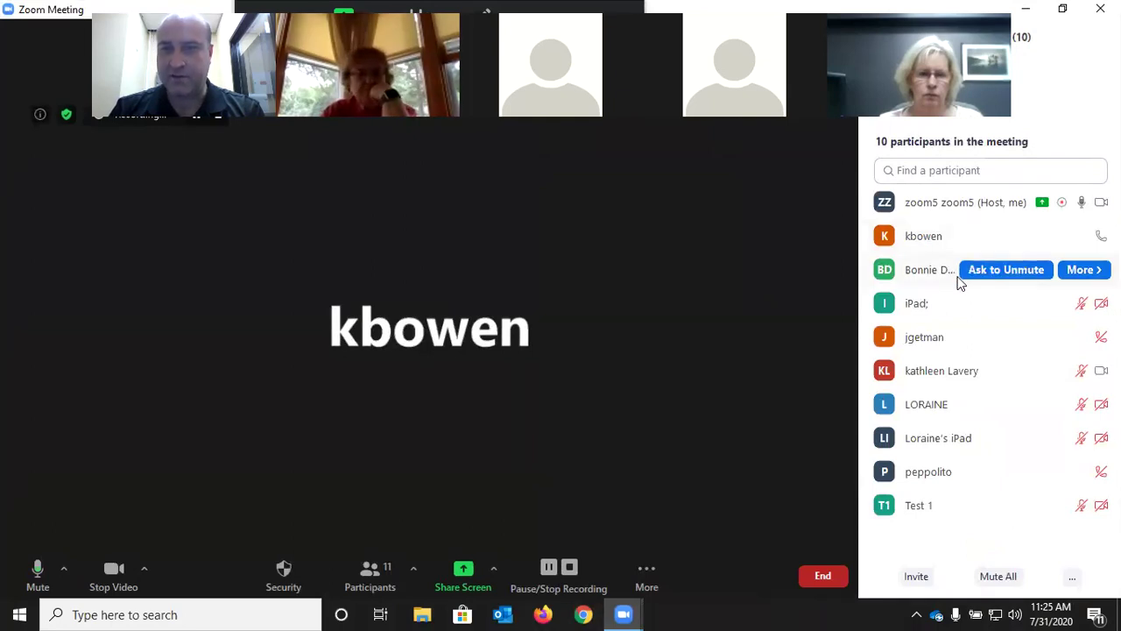
mouse_move(1014, 229)
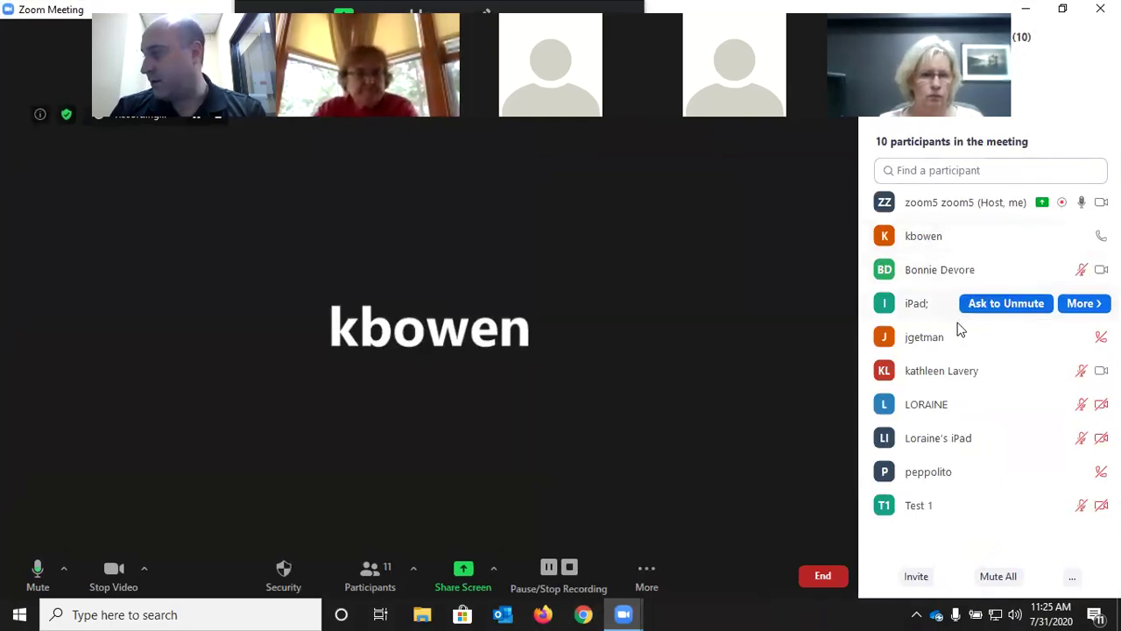
mouse_move(958, 324)
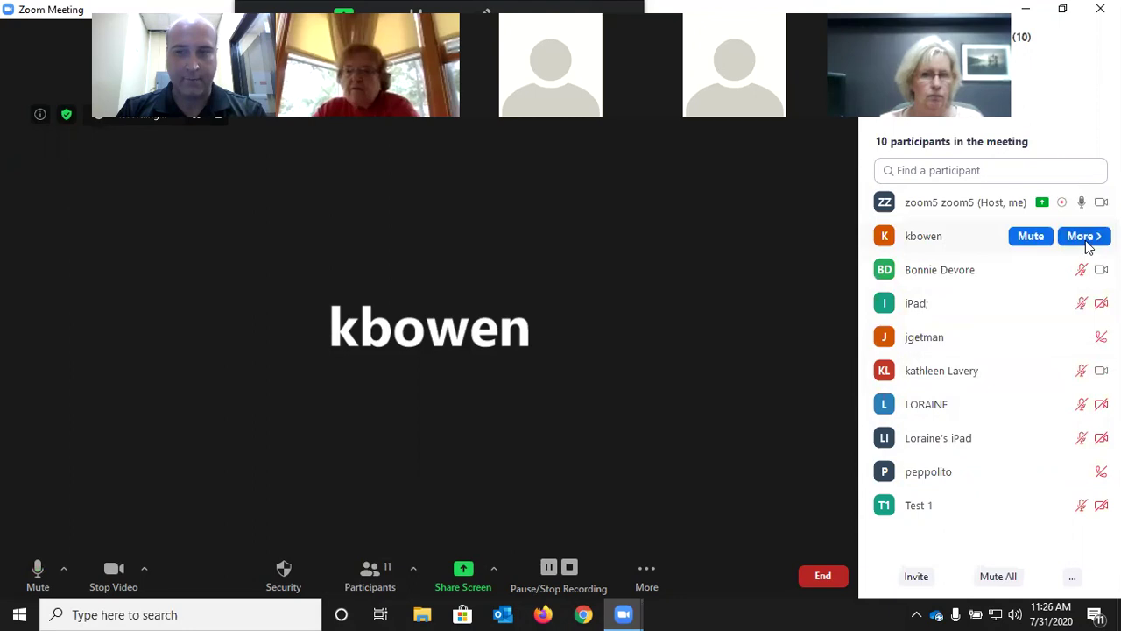
Make the four attendees below the host, including the iPad attendee, co-hosts
left_click(1087, 237)
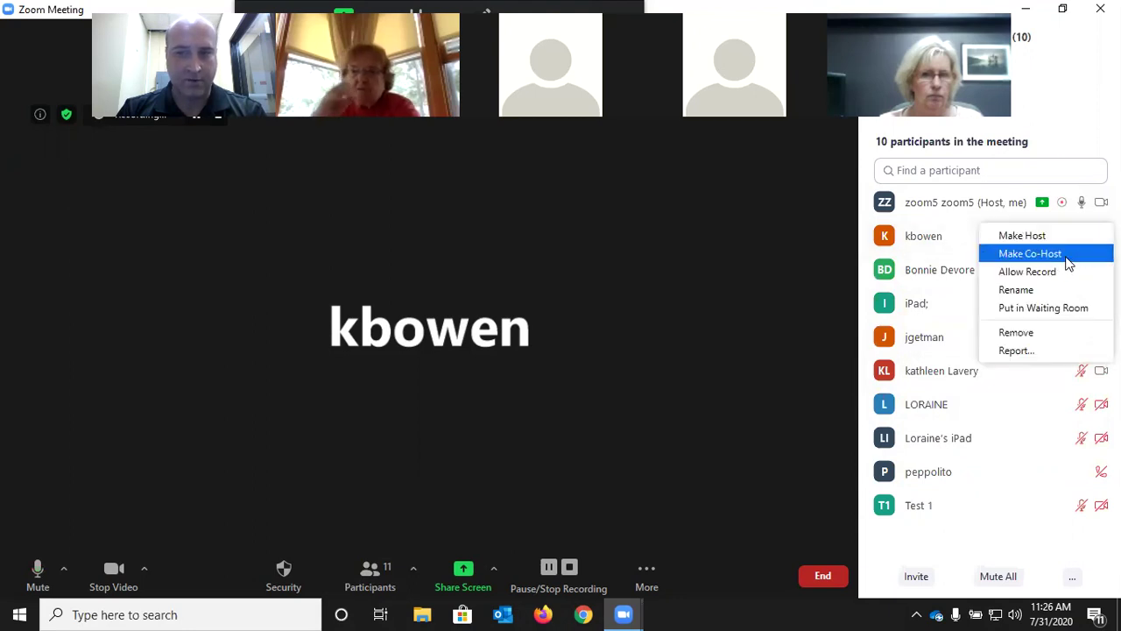
left_click(1068, 262)
left_click(622, 351)
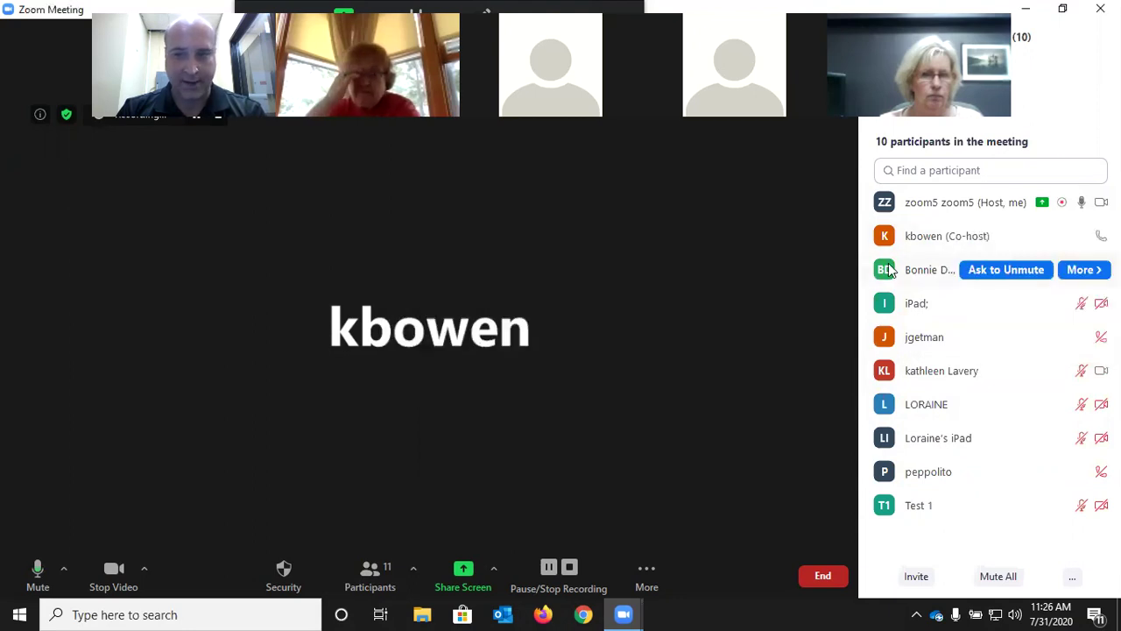
left_click(1084, 269)
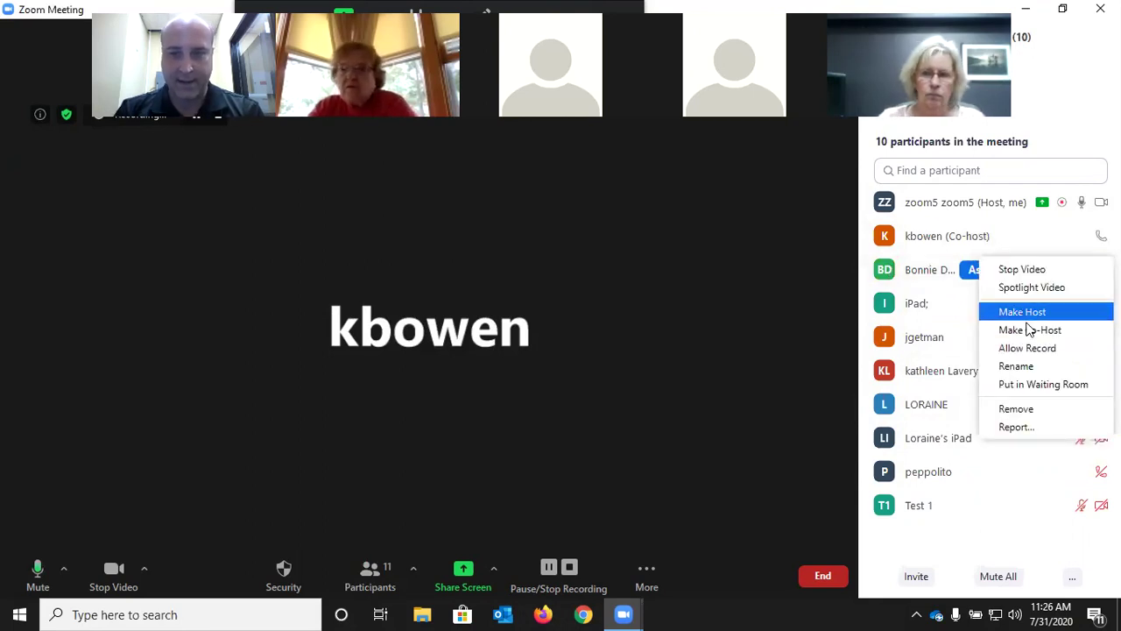
left_click(1028, 339)
left_click(632, 352)
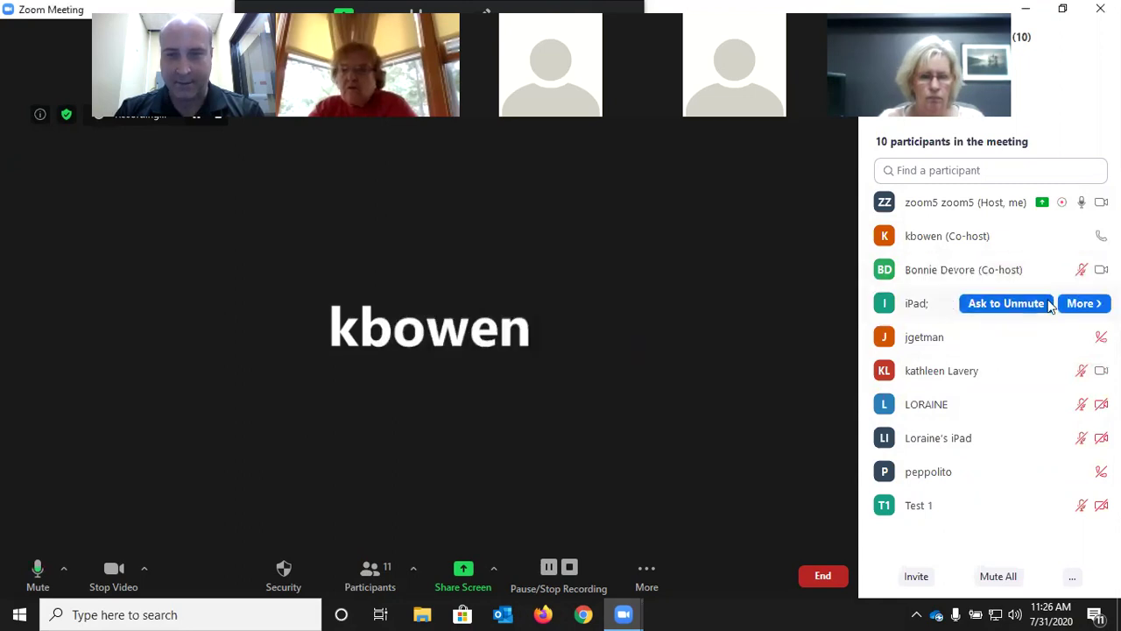
left_click(1084, 303)
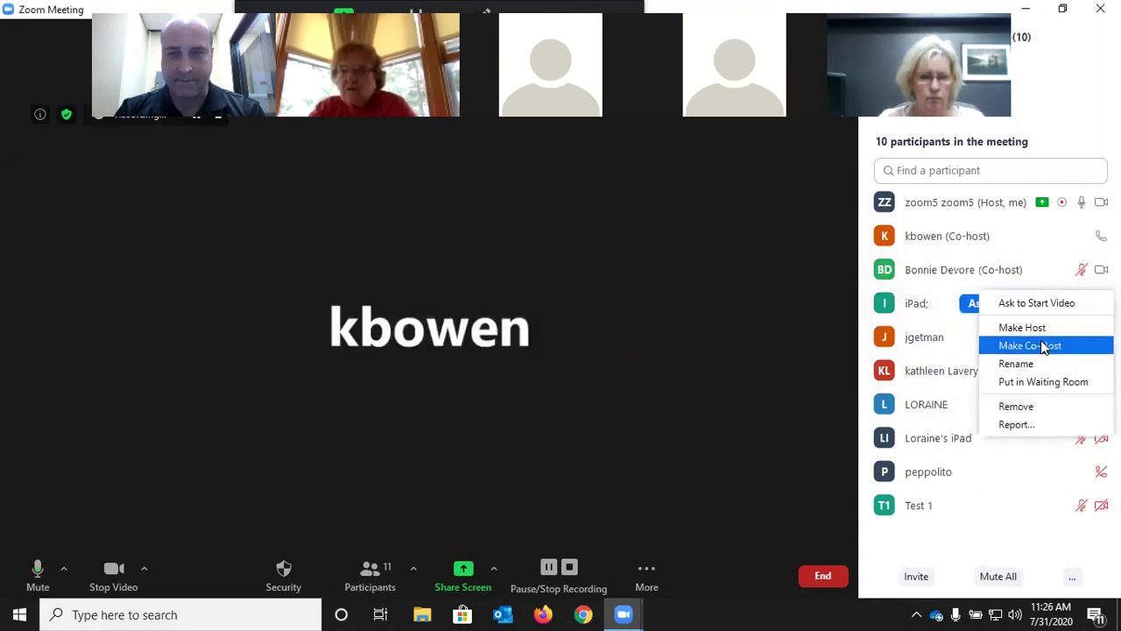
left_click(1042, 347)
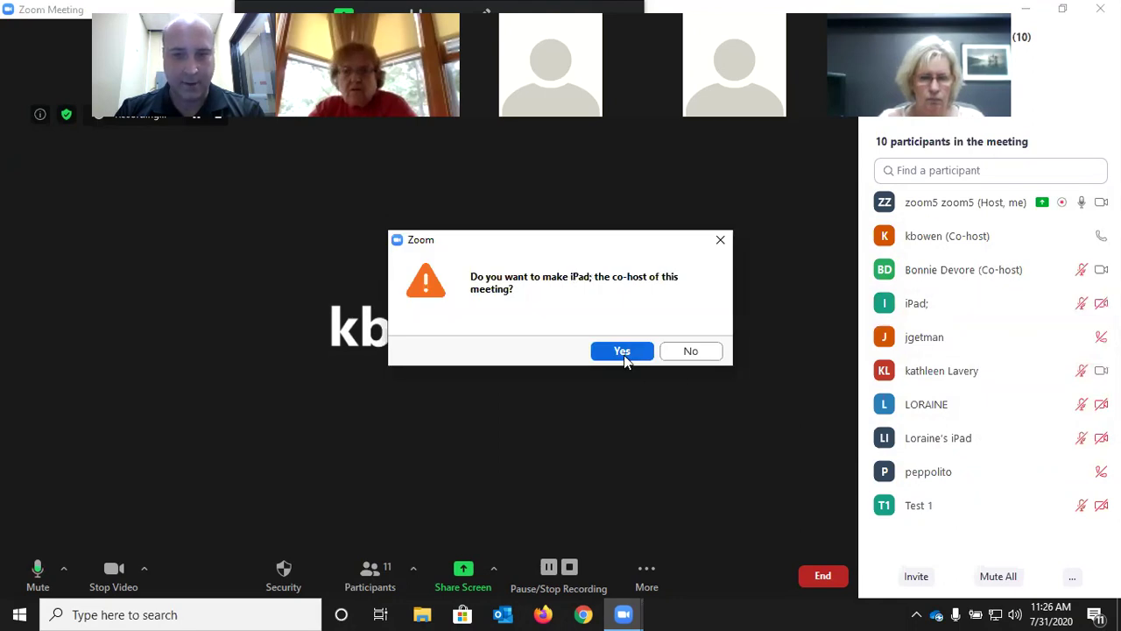
left_click(622, 351)
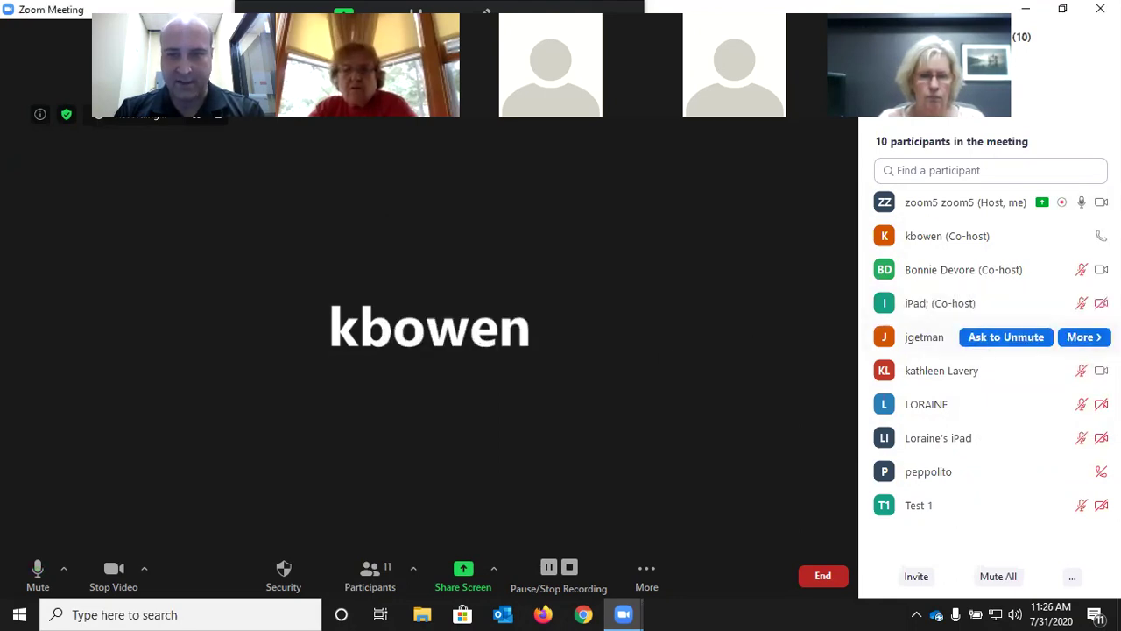
left_click(1083, 336)
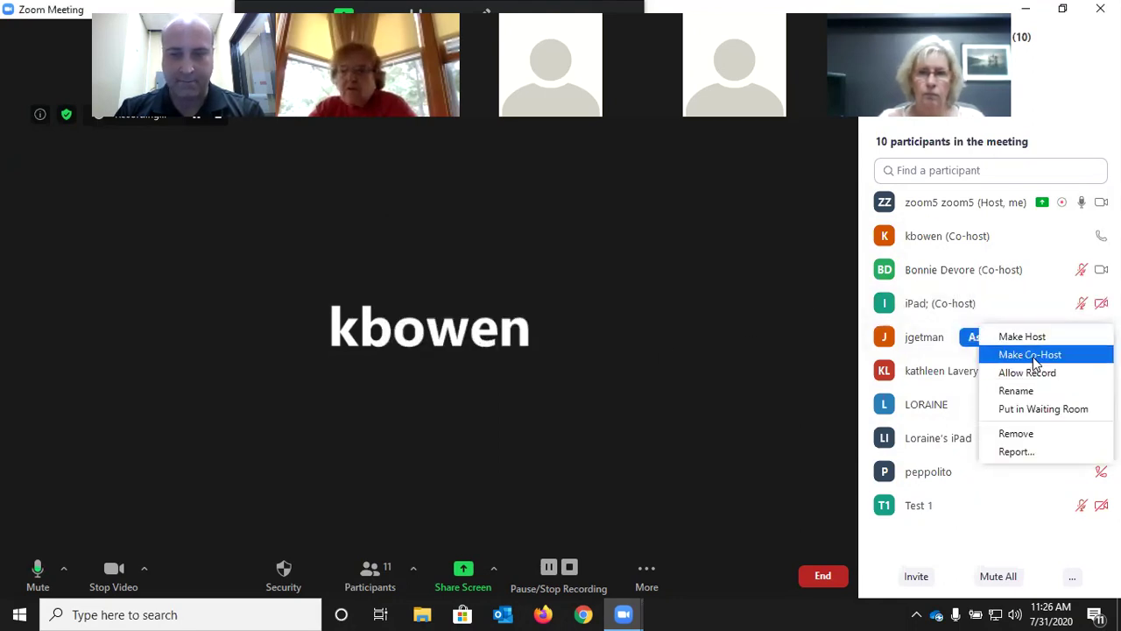
left_click(629, 352)
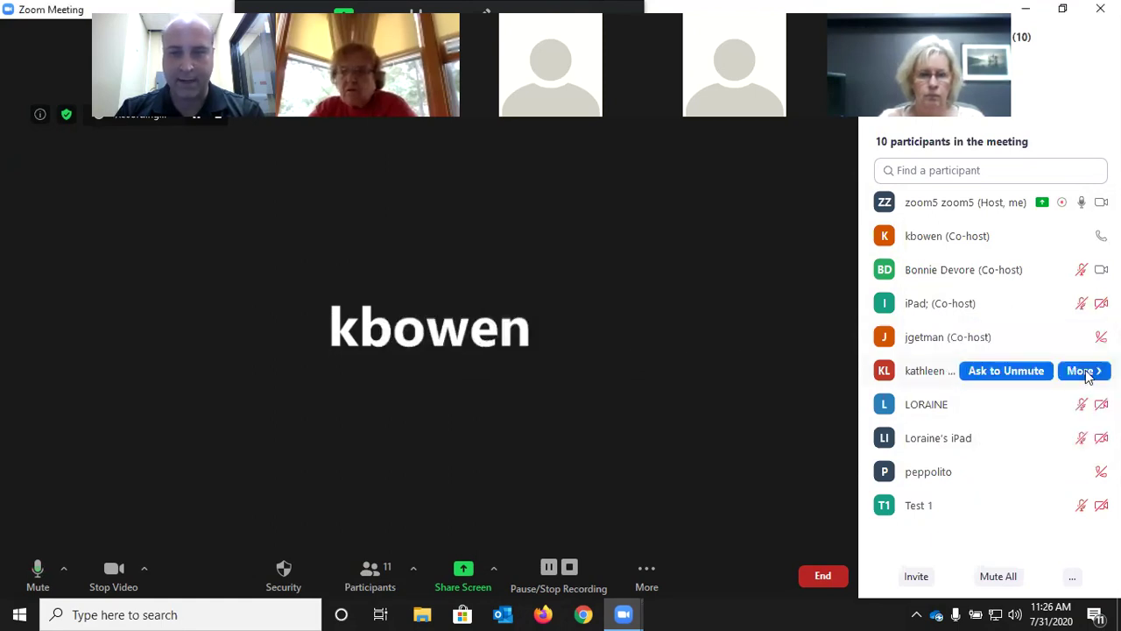
Make the remaining five participants, including the second iPad and Test 1, co-hosts
left_click(1086, 373)
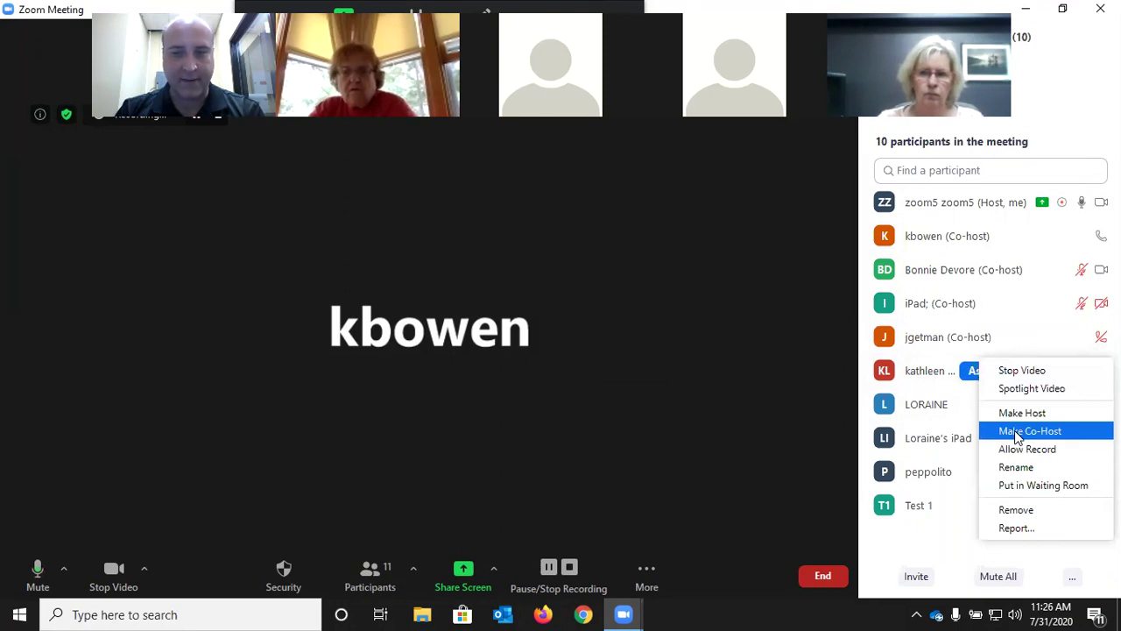
left_click(1016, 431)
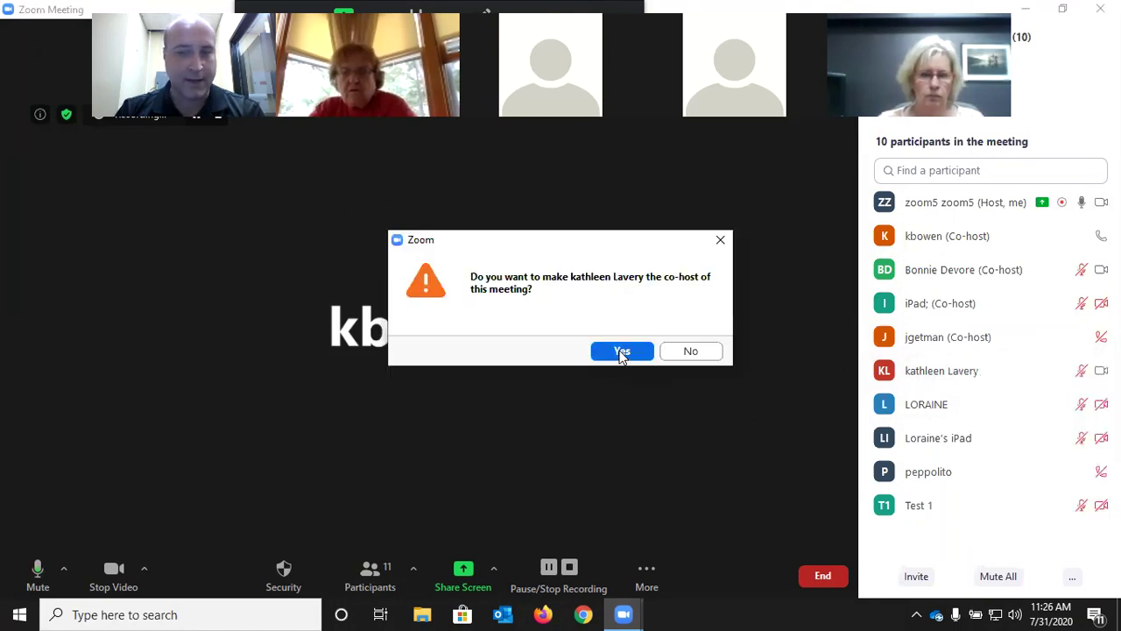
left_click(622, 349)
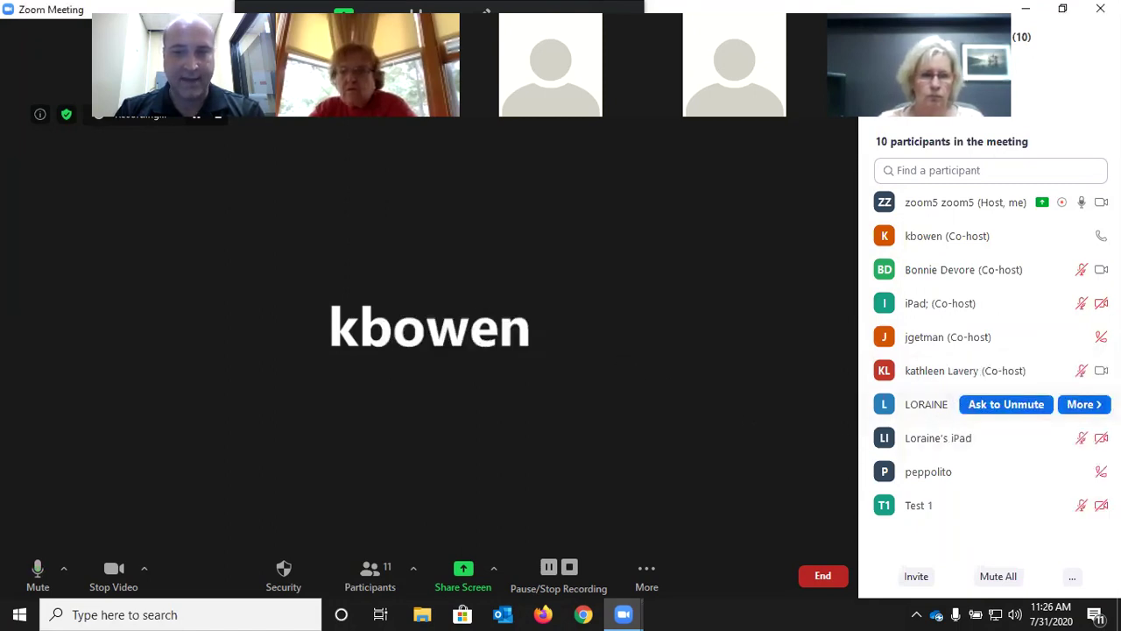
left_click(1084, 403)
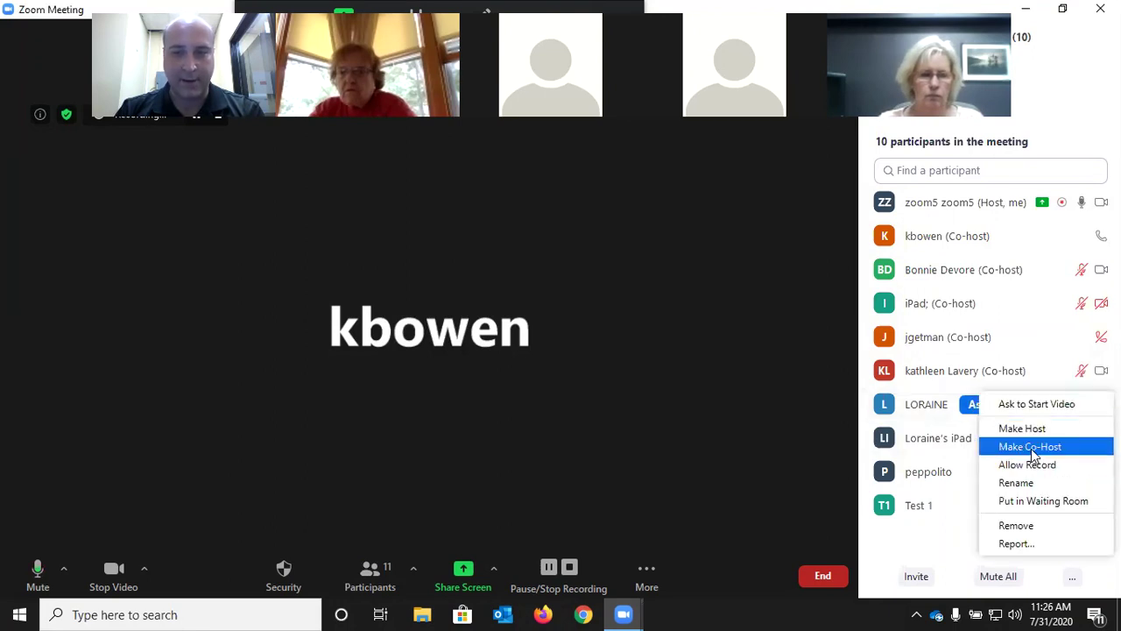
left_click(1030, 447)
left_click(623, 352)
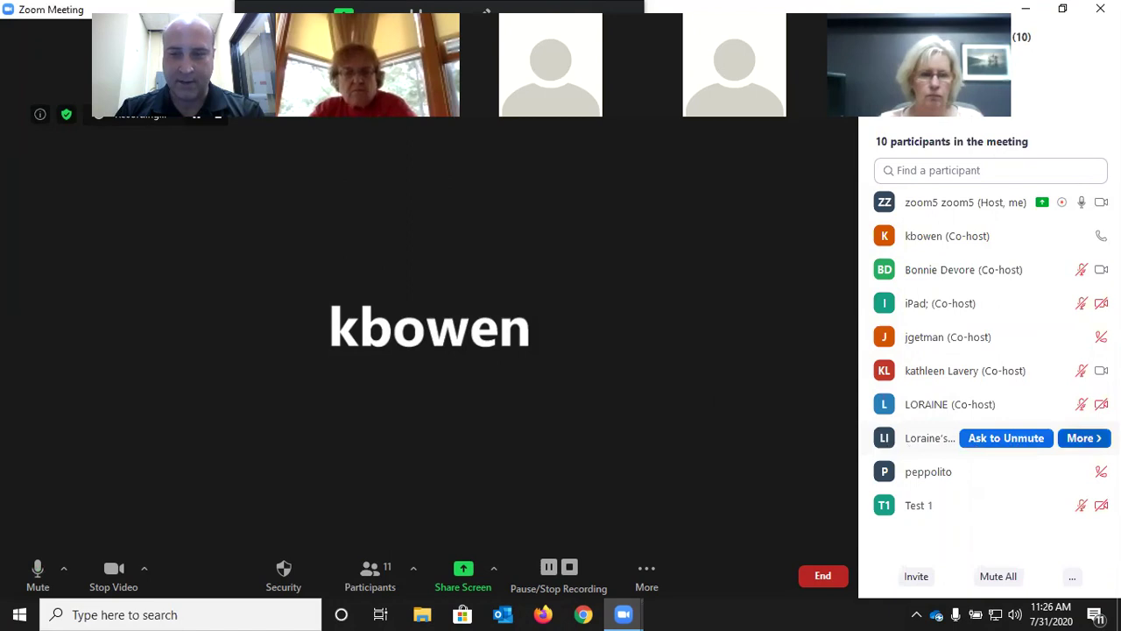
left_click(1084, 438)
left_click(1025, 480)
left_click(629, 351)
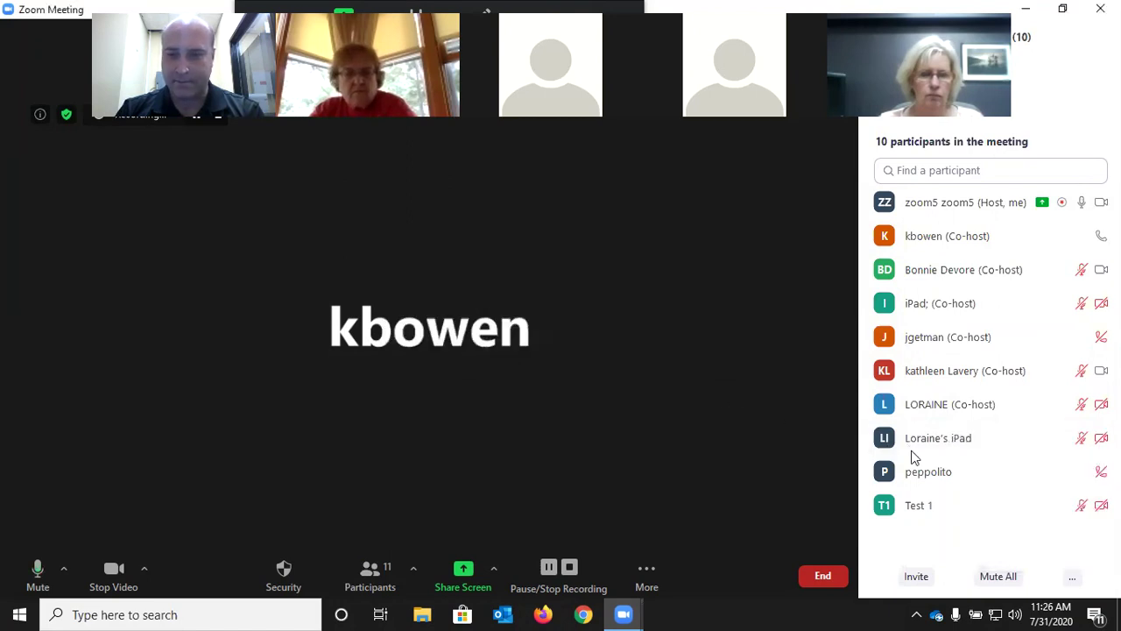
left_click(1084, 472)
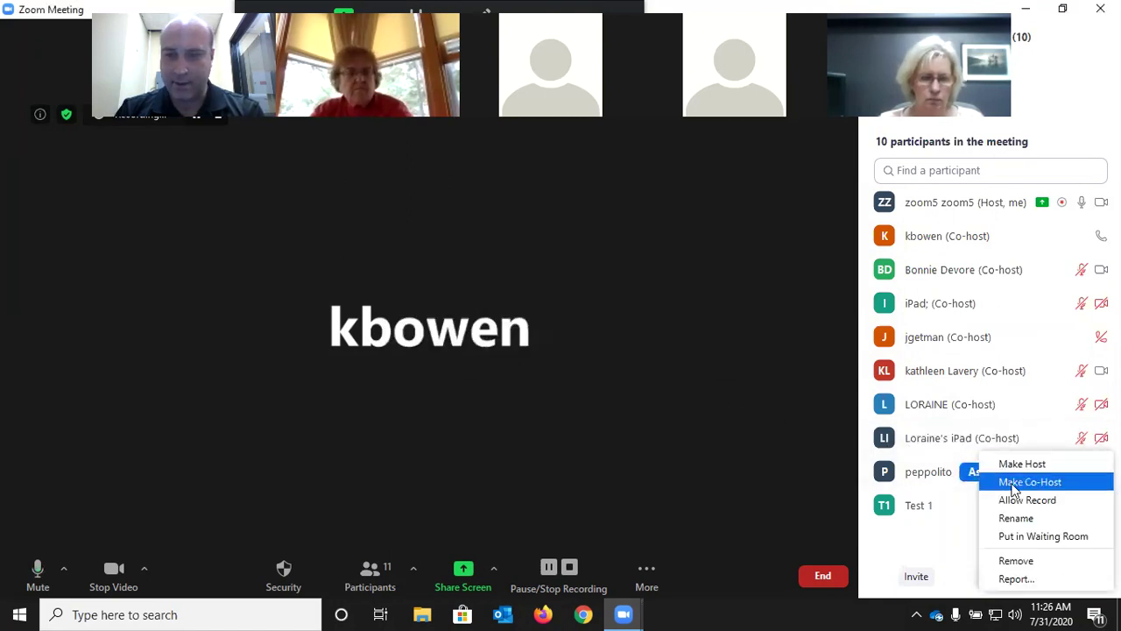
left_click(1012, 487)
left_click(626, 351)
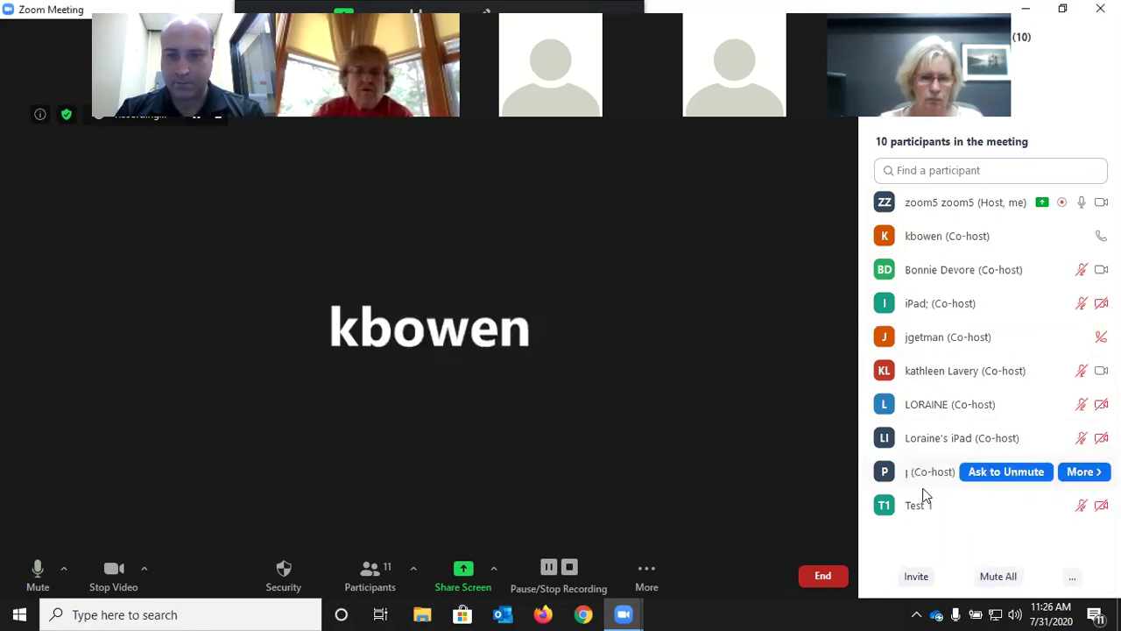
left_click(1083, 508)
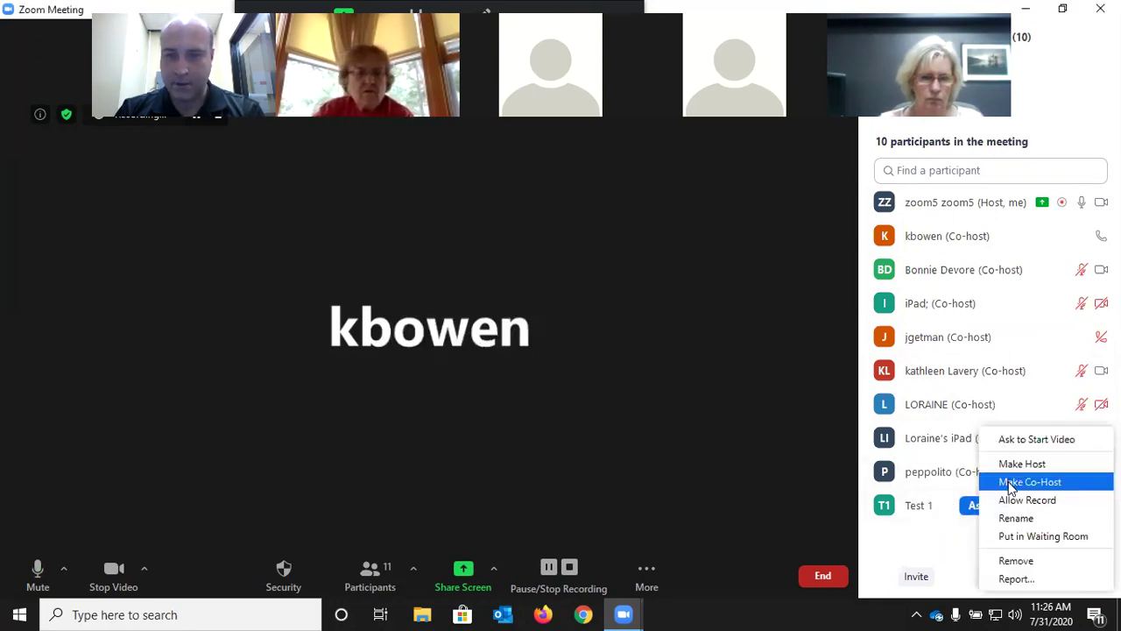
left_click(1027, 481)
left_click(621, 352)
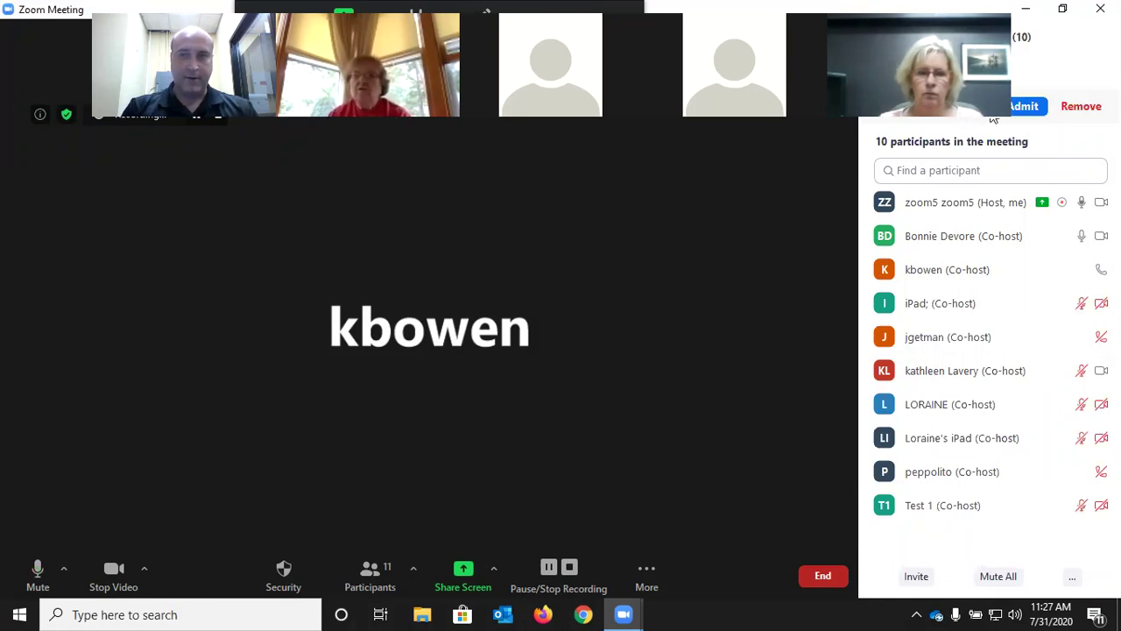
Admit Test 2 from the waiting room into the meeting
left_click(1024, 106)
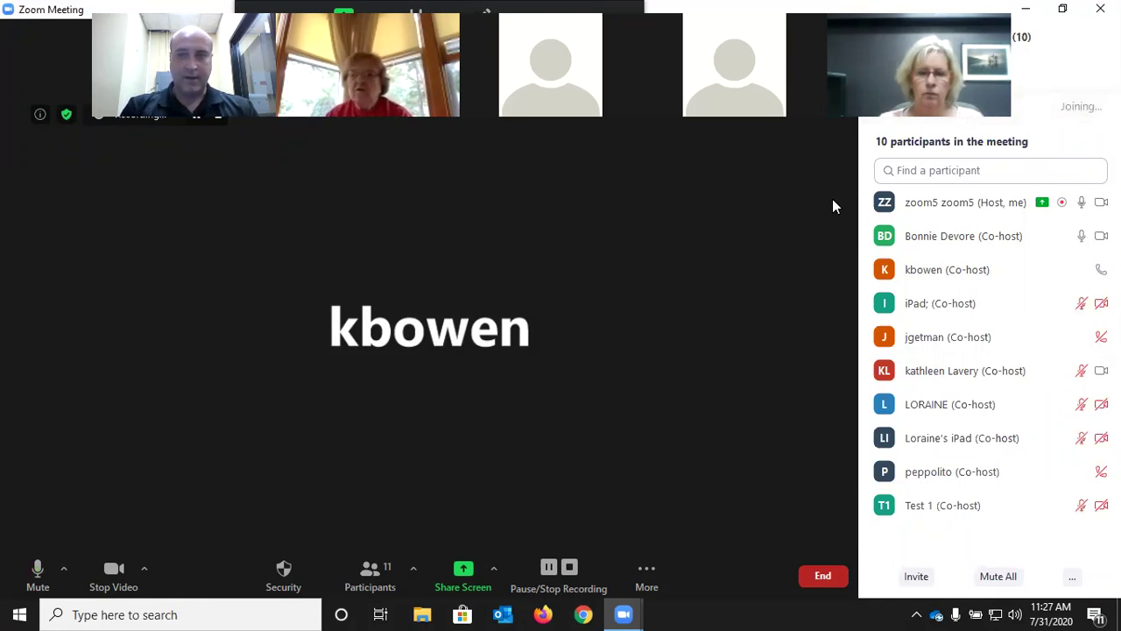
mouse_move(939, 390)
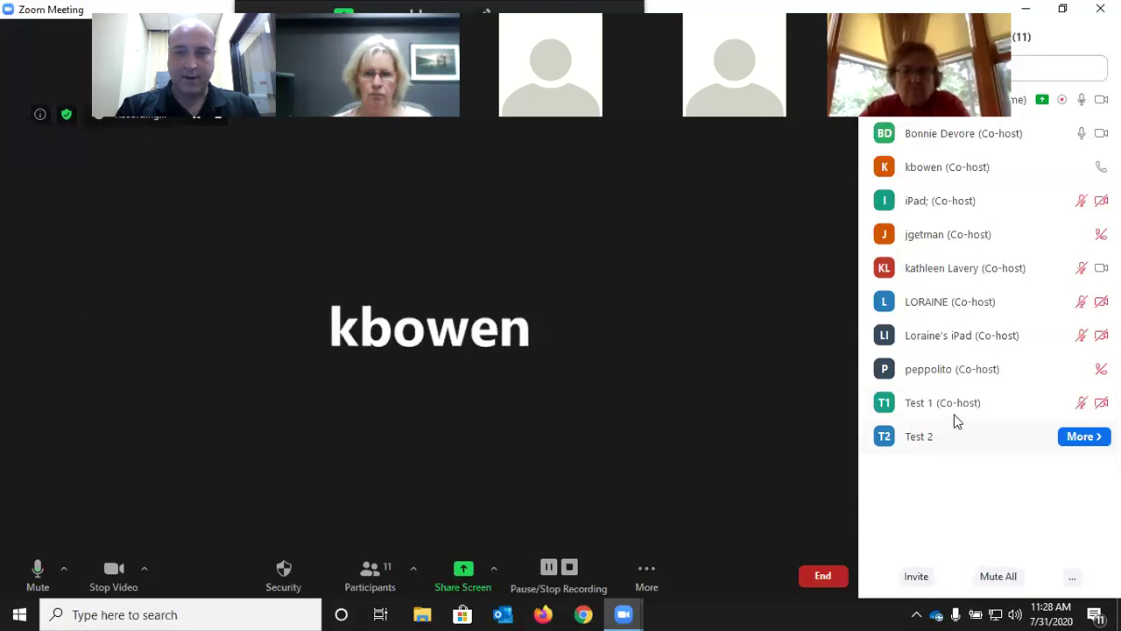
Withdraw Test 1's co-host permission and put Test 1 in the waiting room
mouse_move(957, 408)
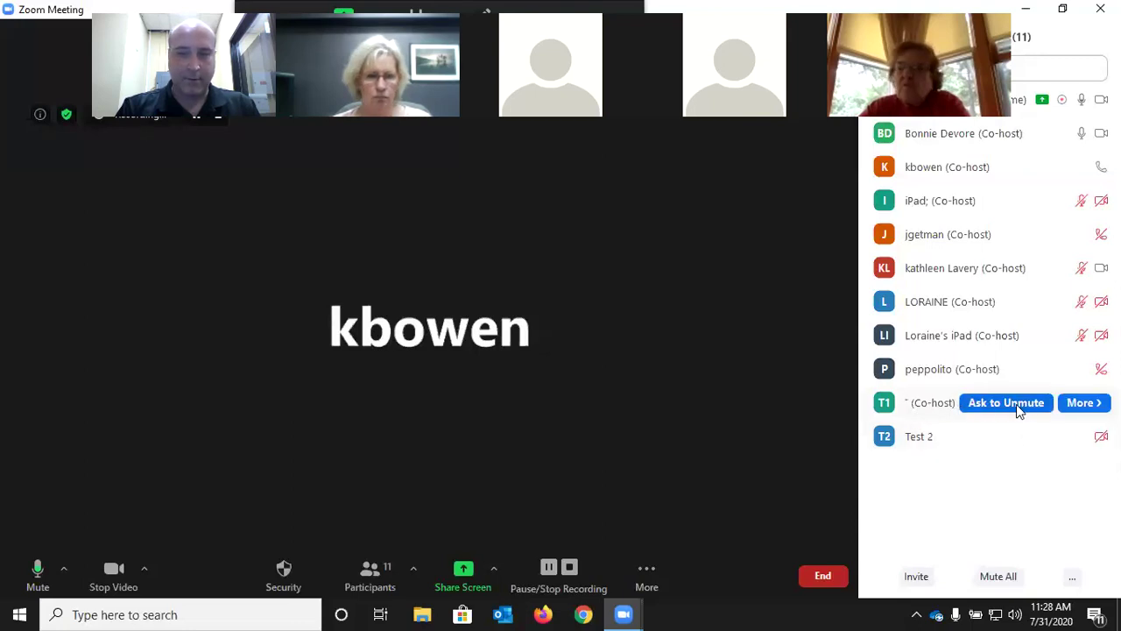
left_click(1085, 405)
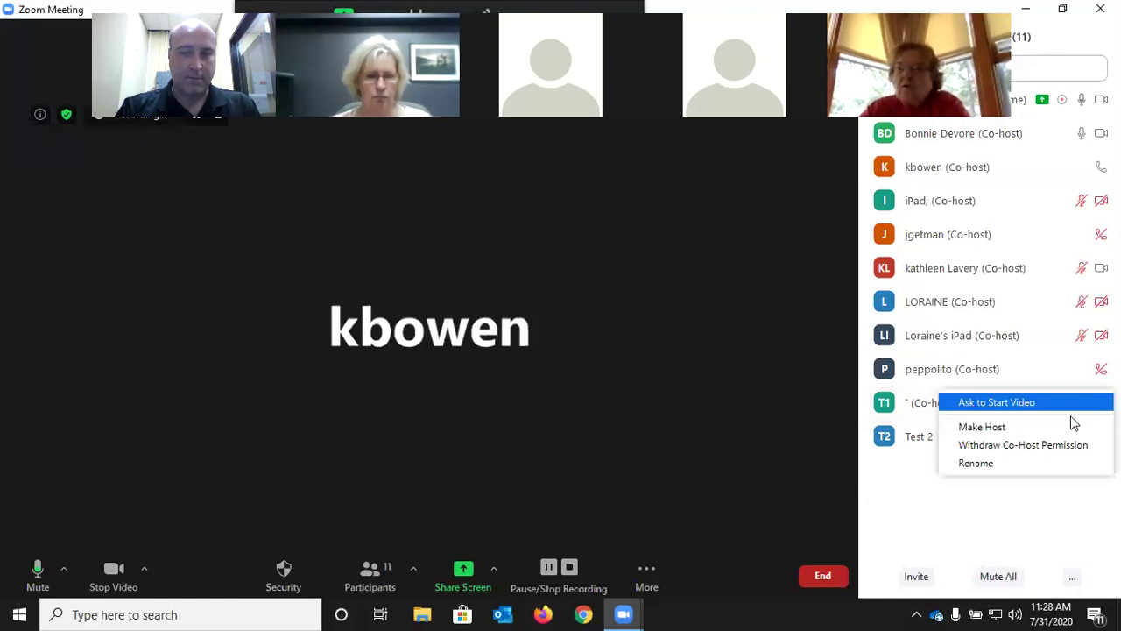
left_click(1041, 449)
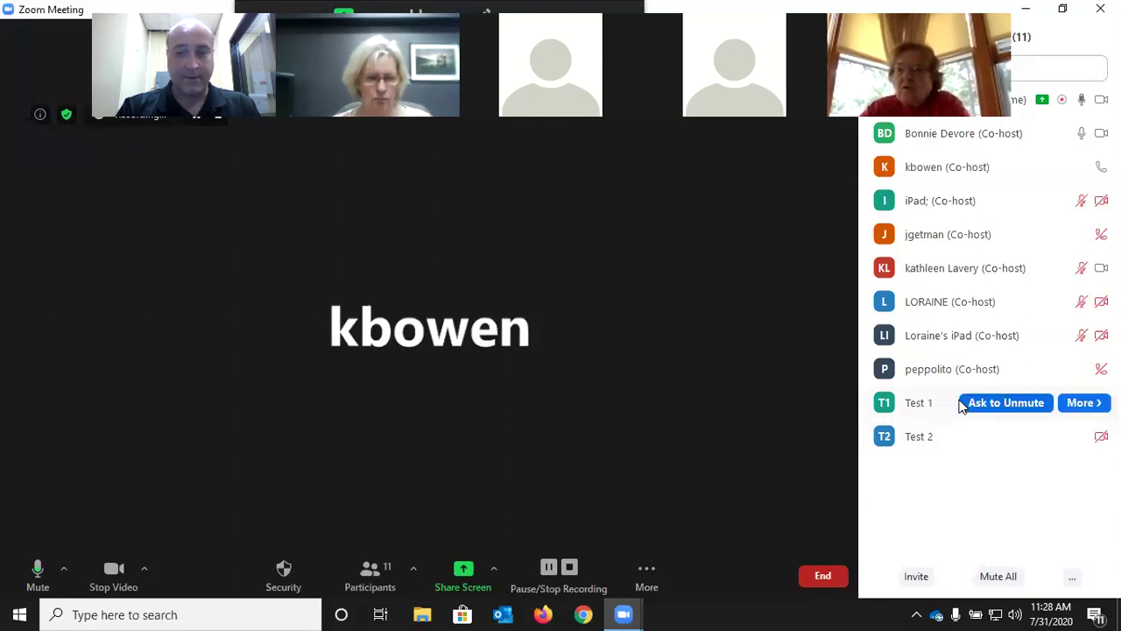
left_click(1093, 417)
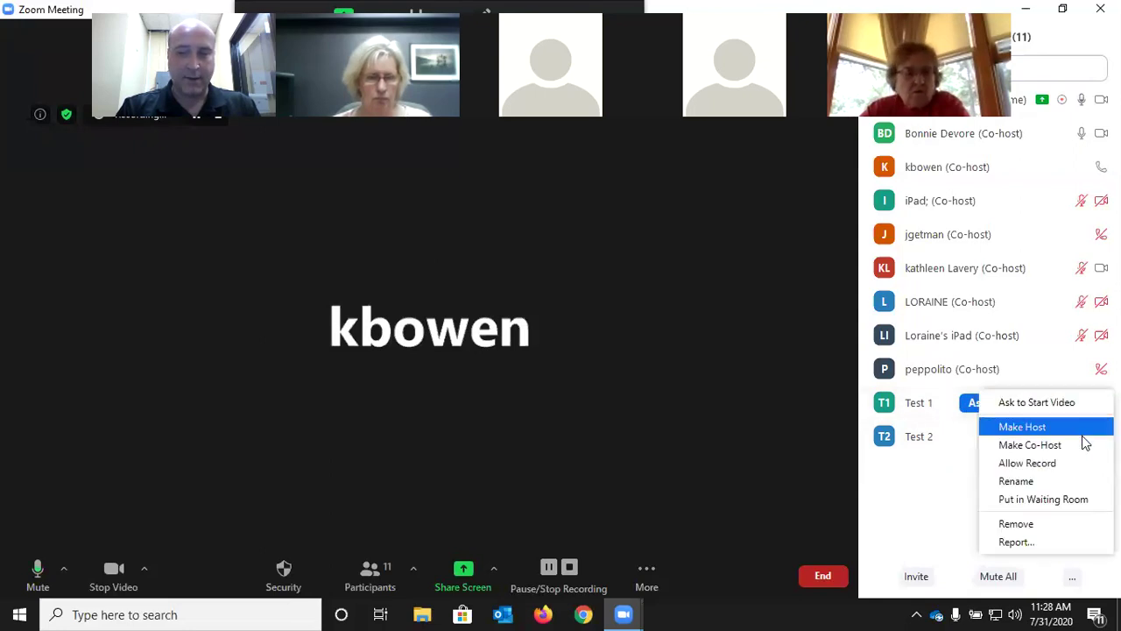
left_click(1059, 503)
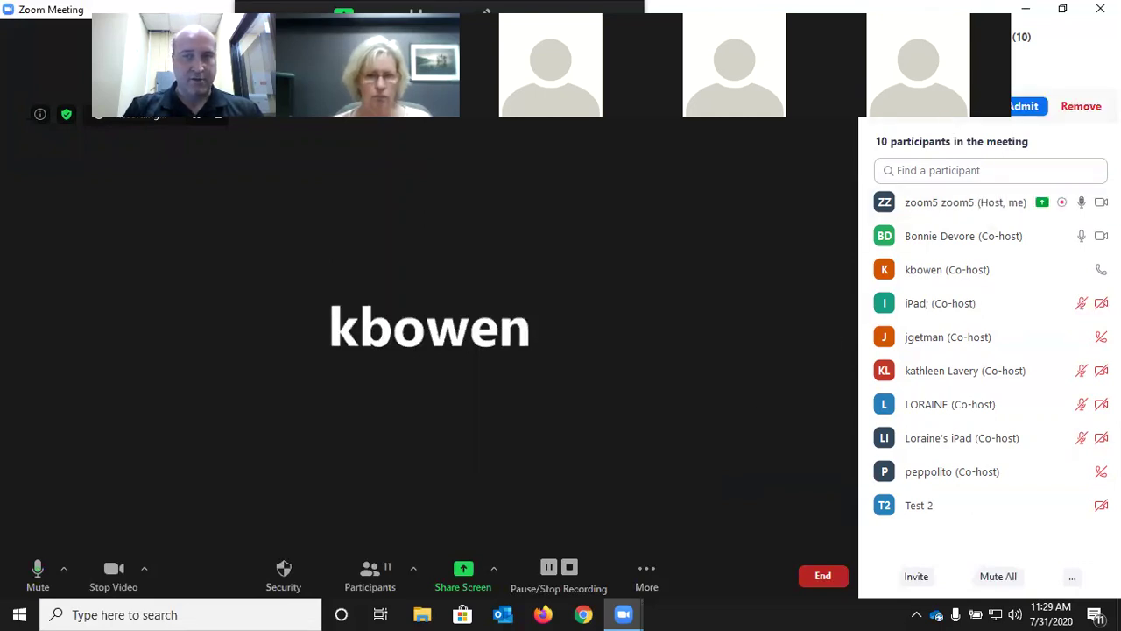
Admit Test 1 back into the meeting as a regular participant
left_click(1016, 107)
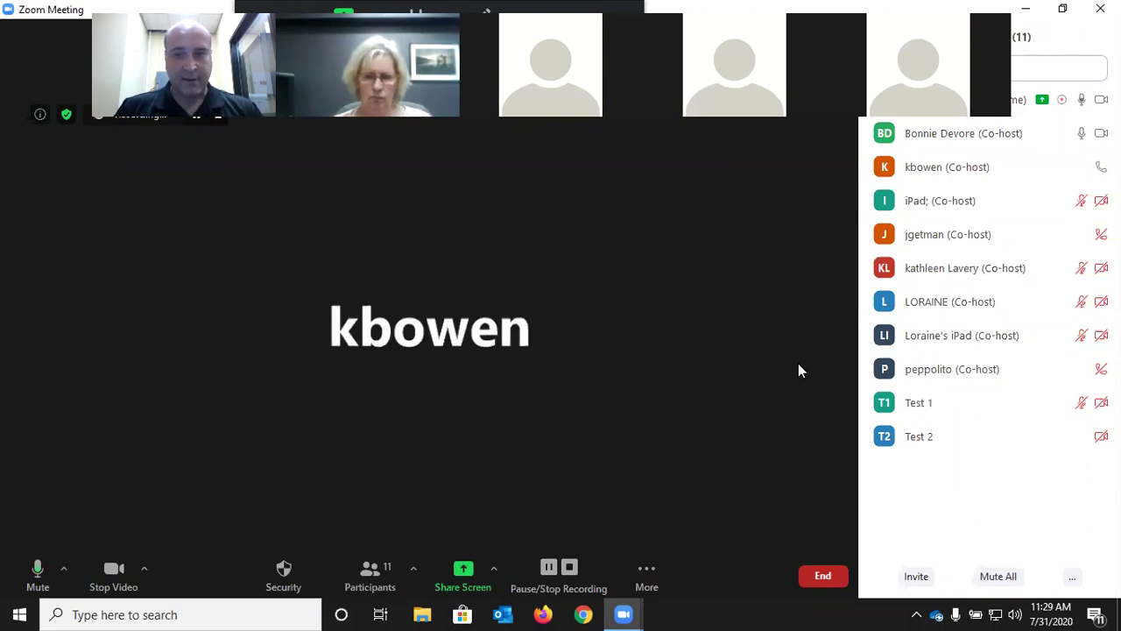
mouse_move(920, 409)
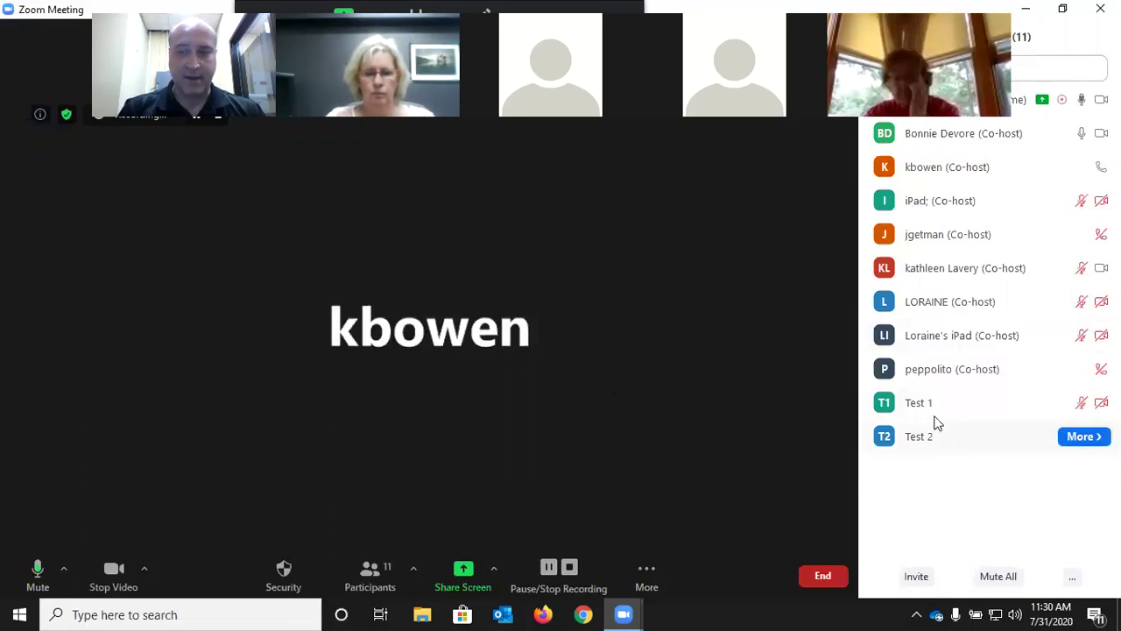
Rename the host's own participant entry to a new full name
left_click(1081, 406)
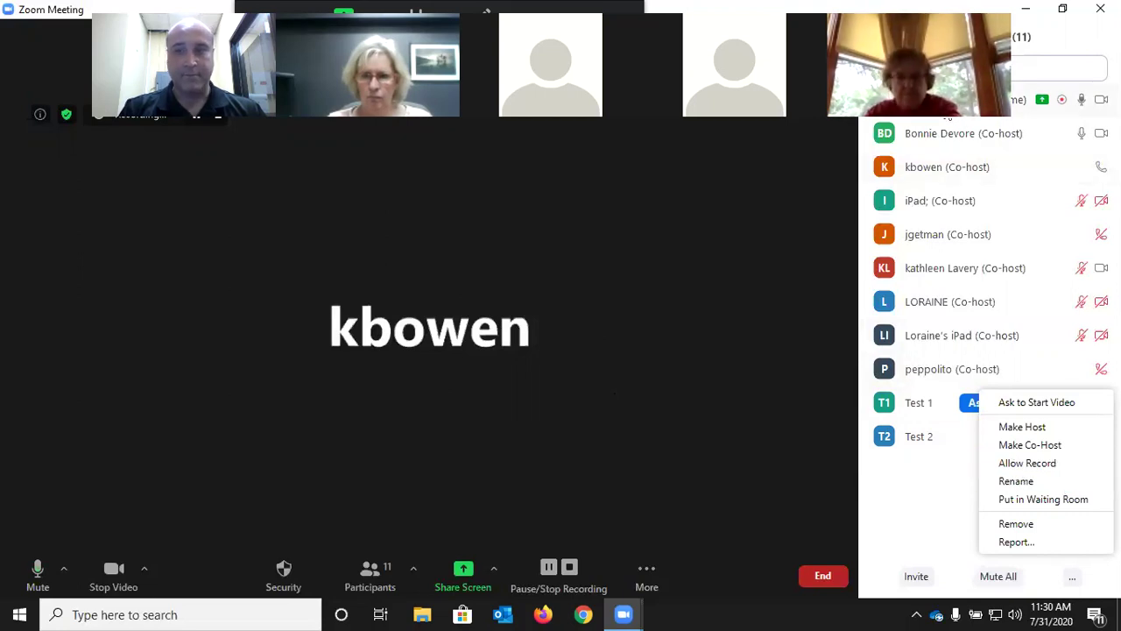
left_click(945, 102)
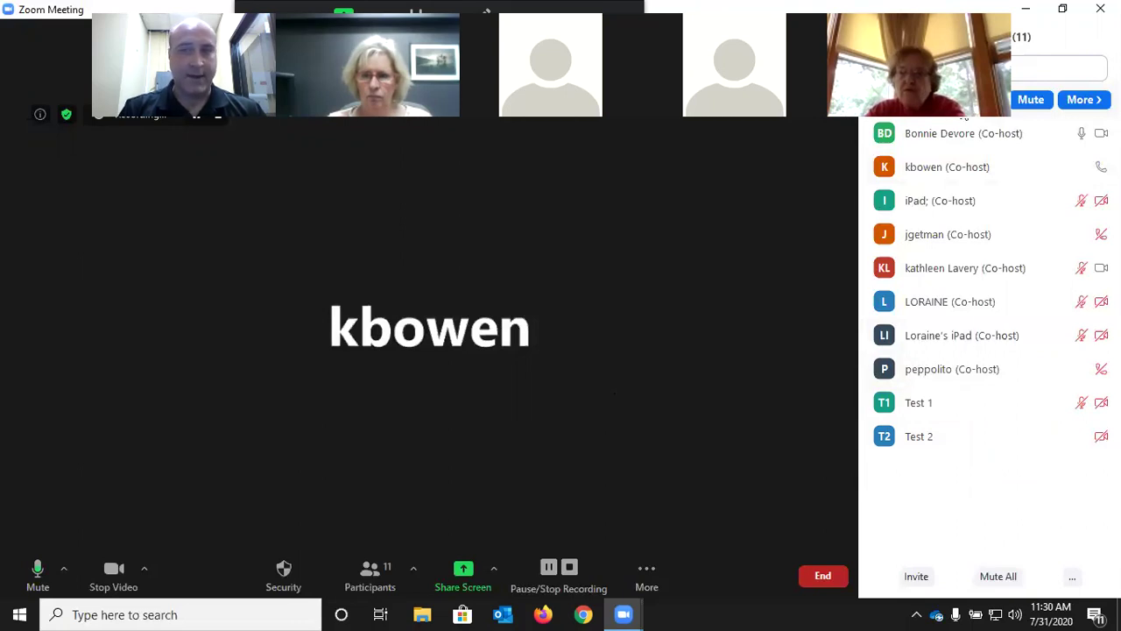
left_click(1079, 103)
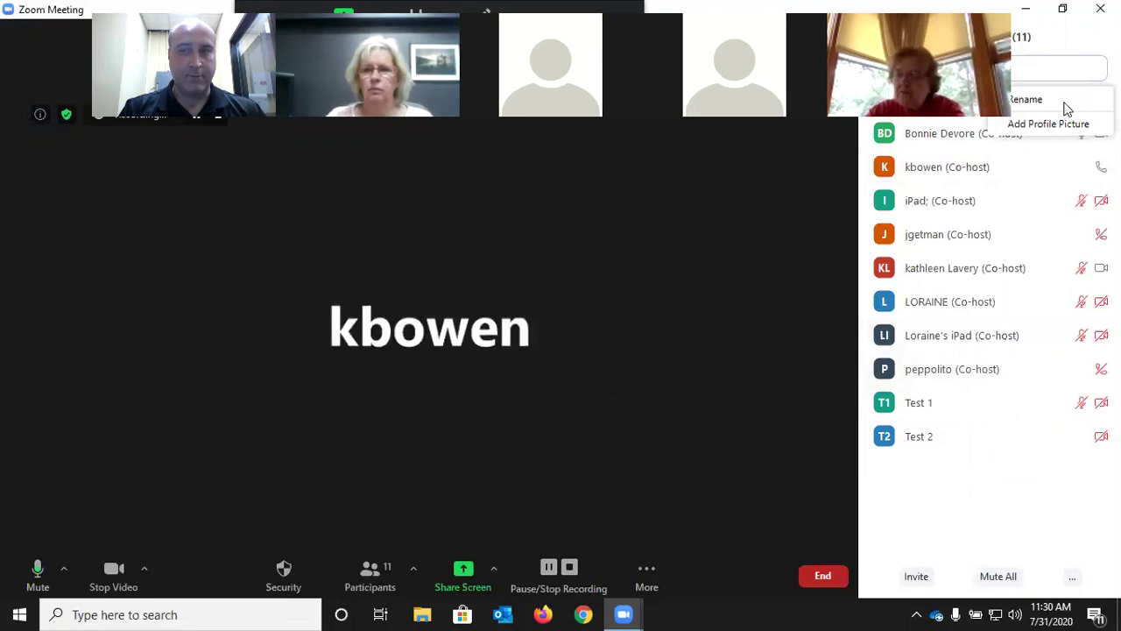
left_click(1063, 101)
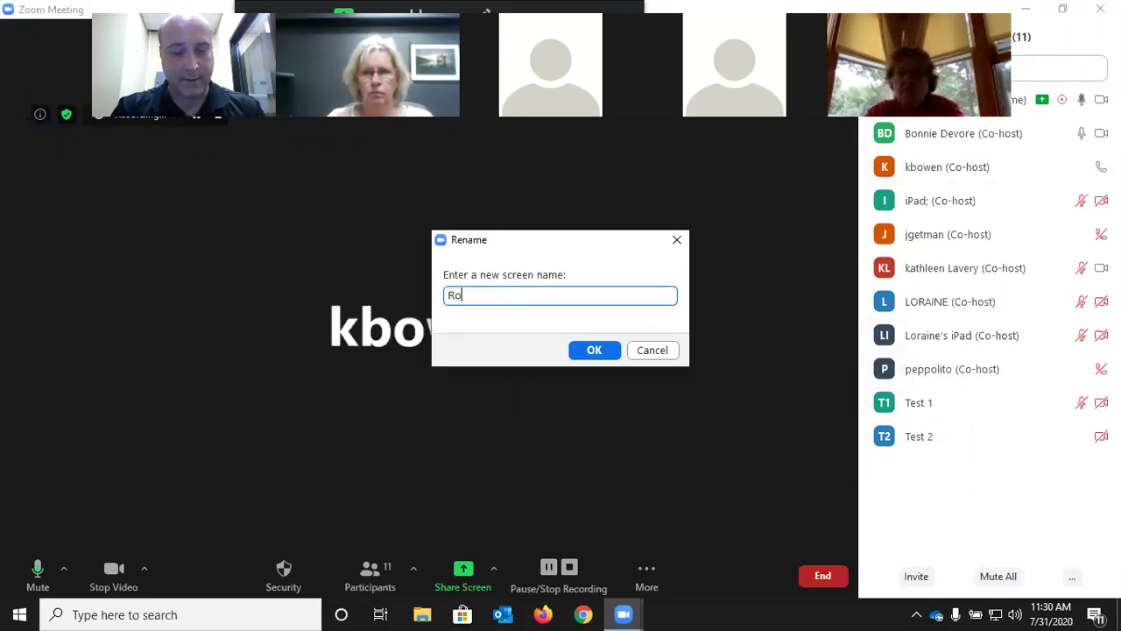
key("Return")
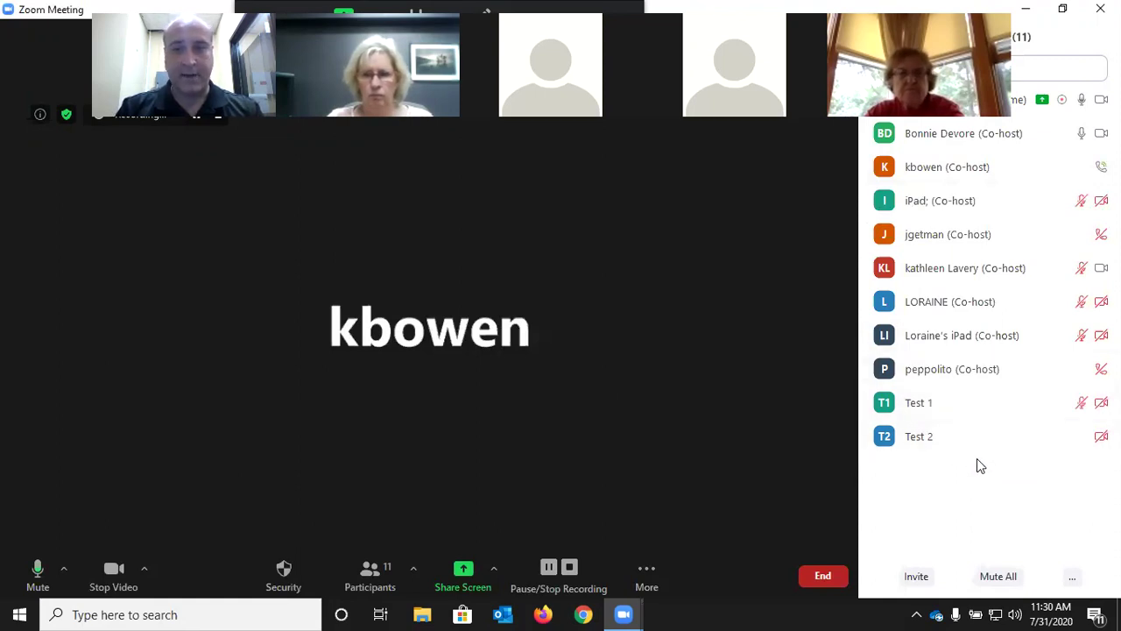
mouse_move(942, 197)
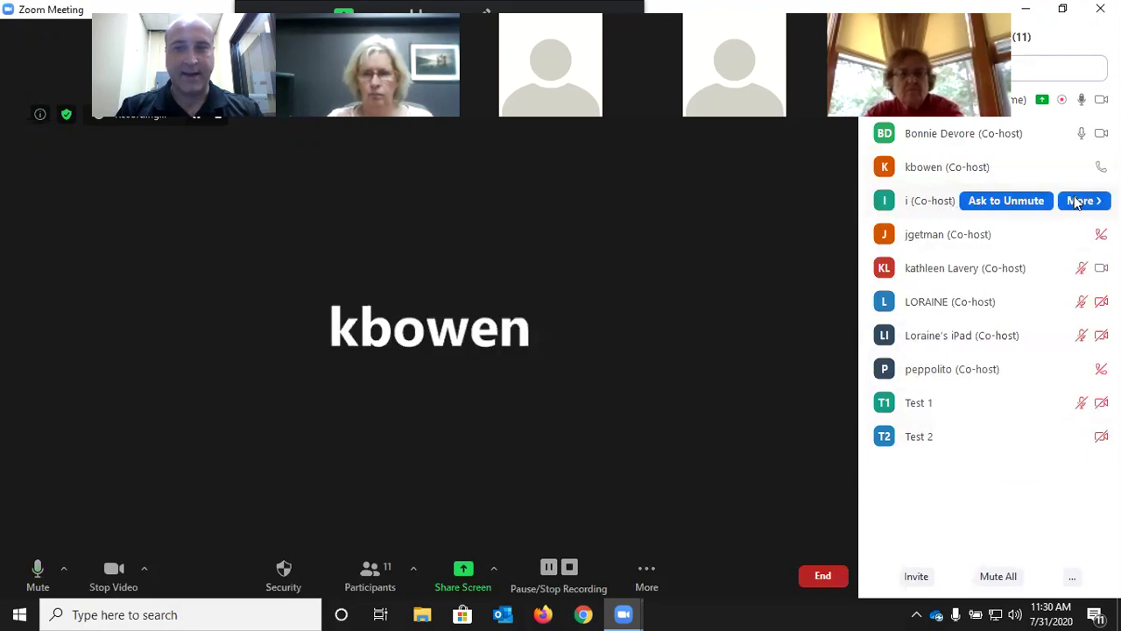
mouse_move(1044, 331)
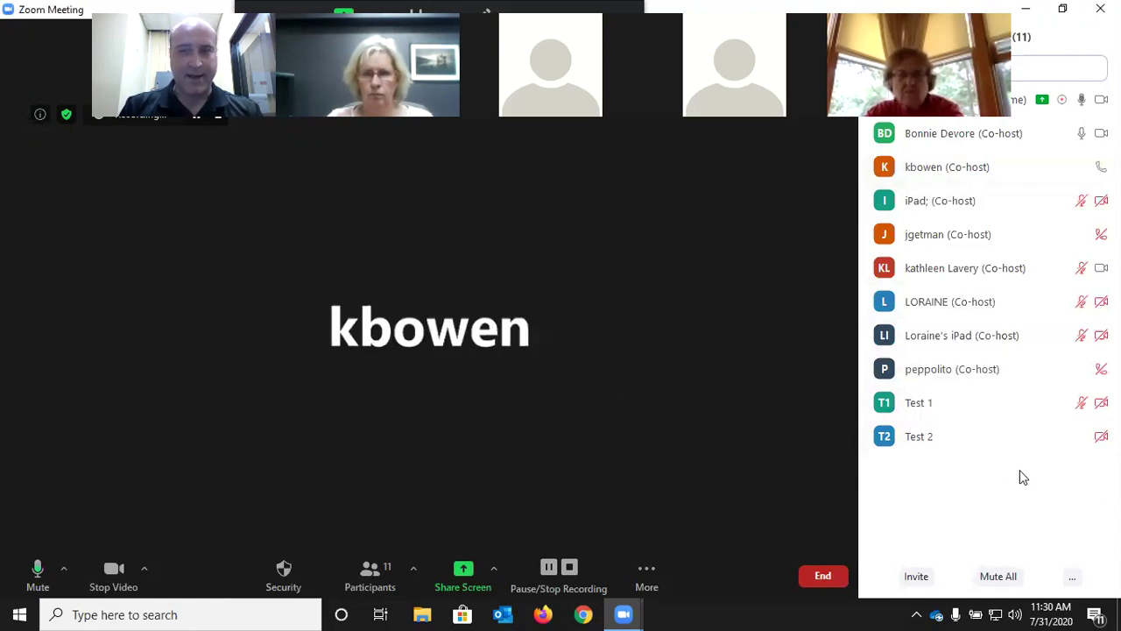
mouse_move(1032, 208)
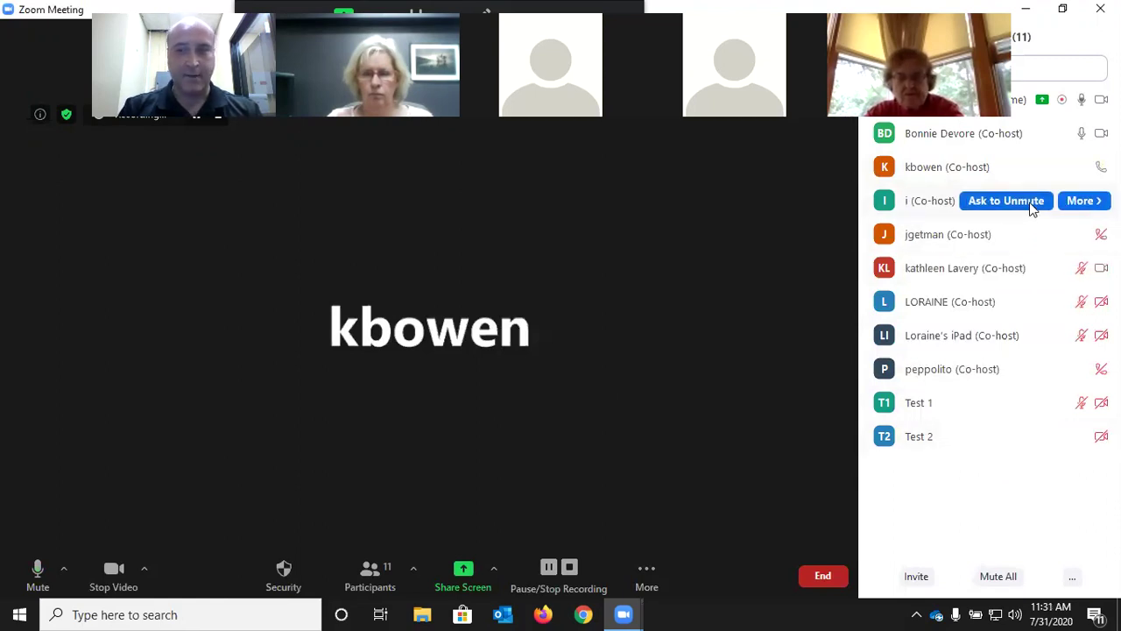
left_click(1086, 204)
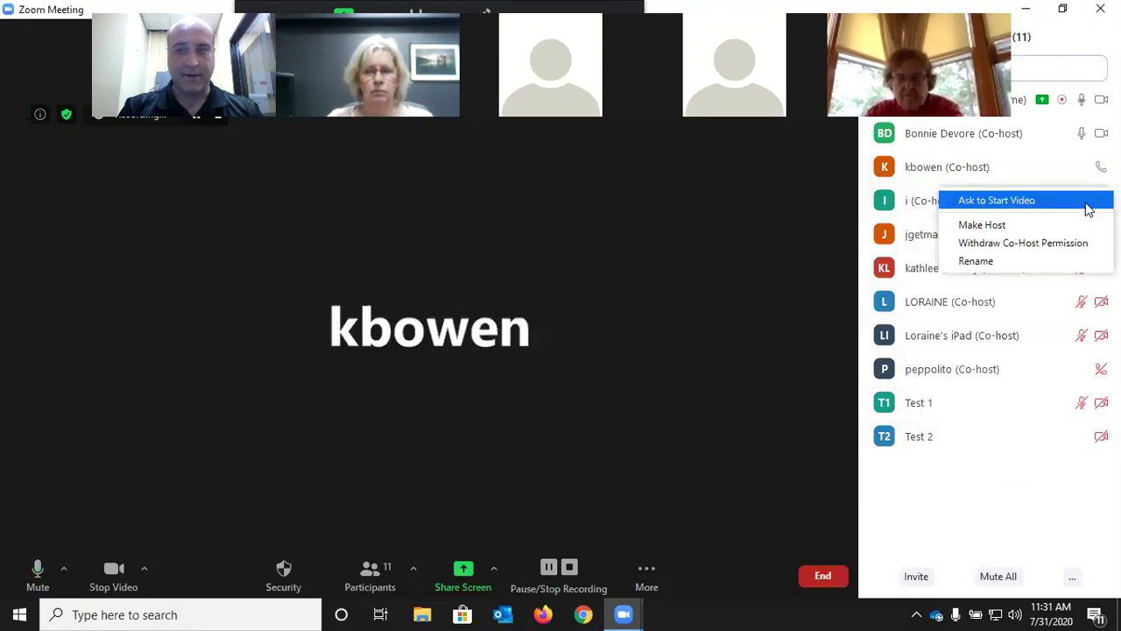
left_click(968, 483)
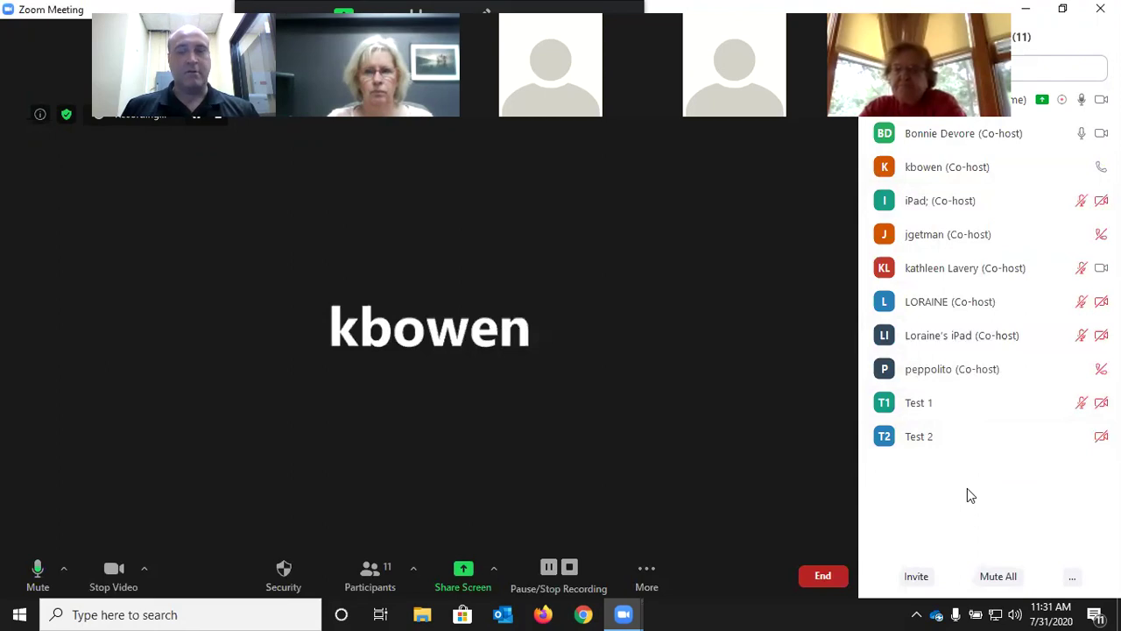